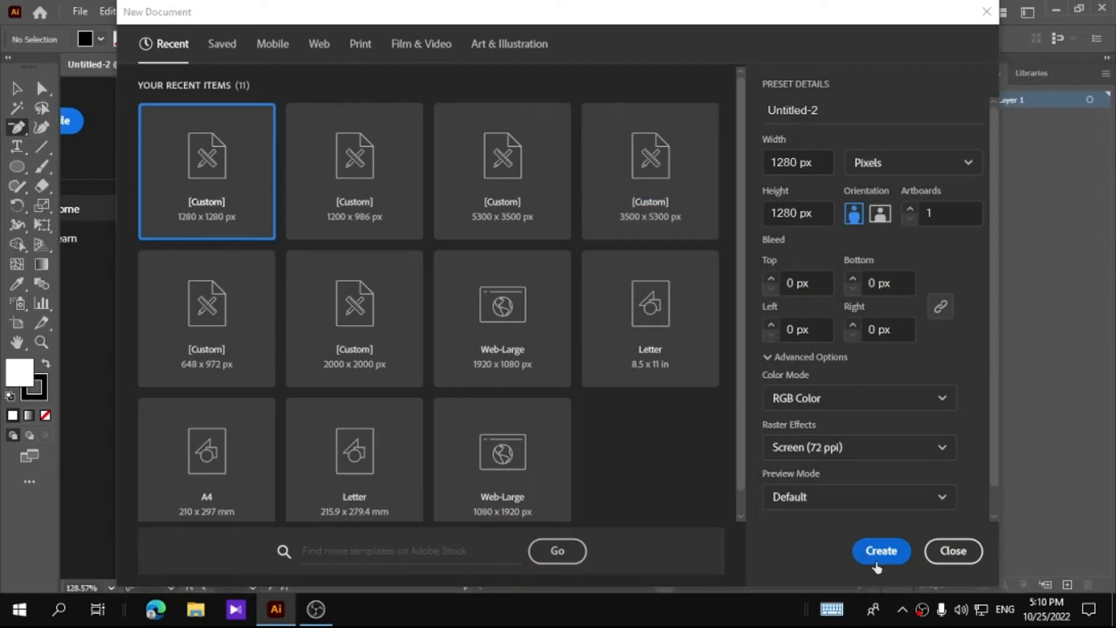
- Create a 1280 x 1280 px RGB document and draw a rectangle covering the whole artboard
click(877, 551)
click(21, 166)
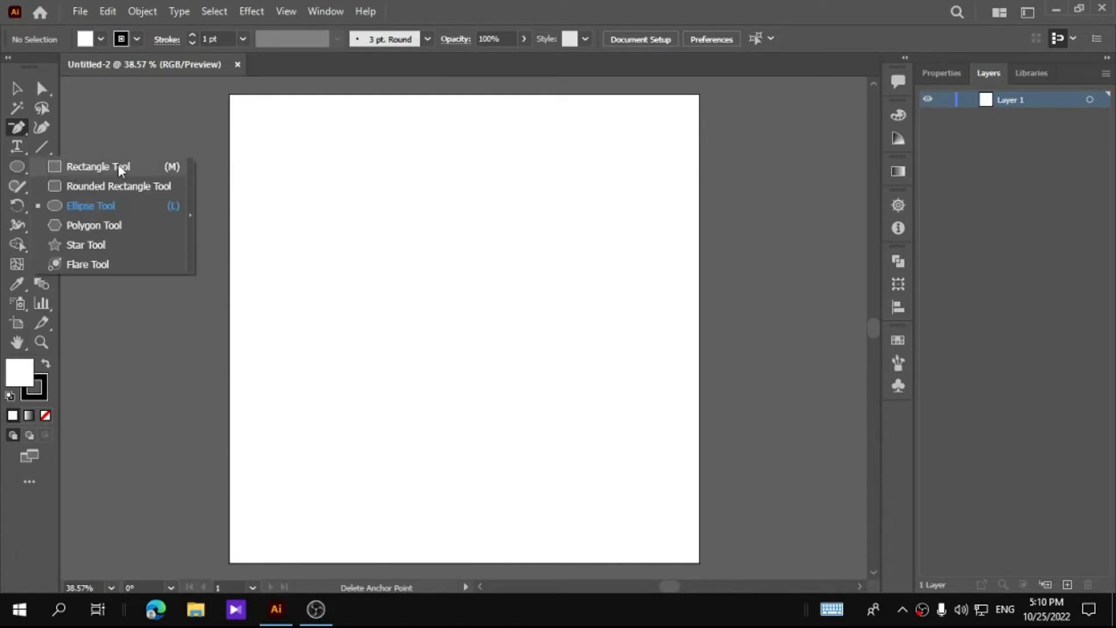
click(139, 167)
mouse_move(230, 96)
mouse_down()
mouse_move(370, 269)
mouse_move(701, 562)
mouse_up()
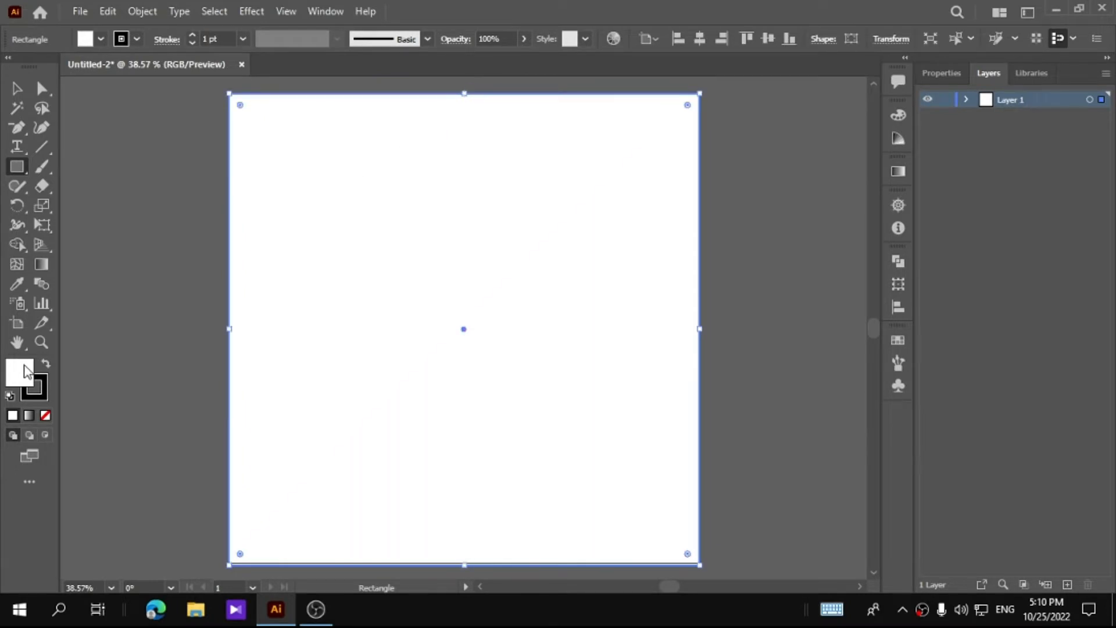
- Fill the background rectangle with a golden yellow
double_click(26, 371)
click(838, 456)
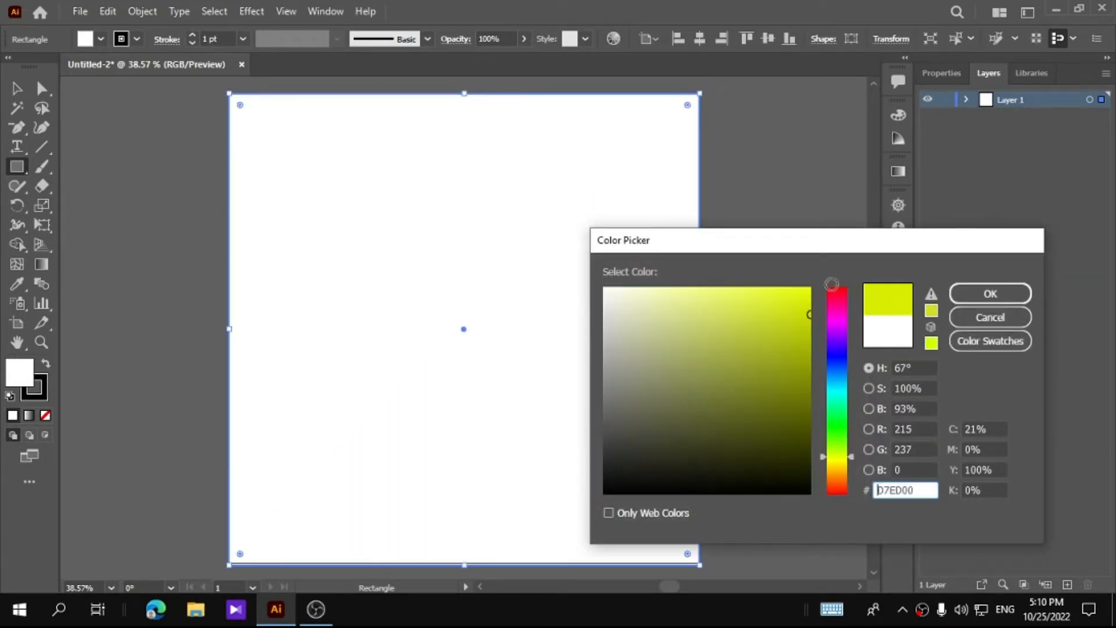
drag(837, 456, 846, 473)
click(990, 295)
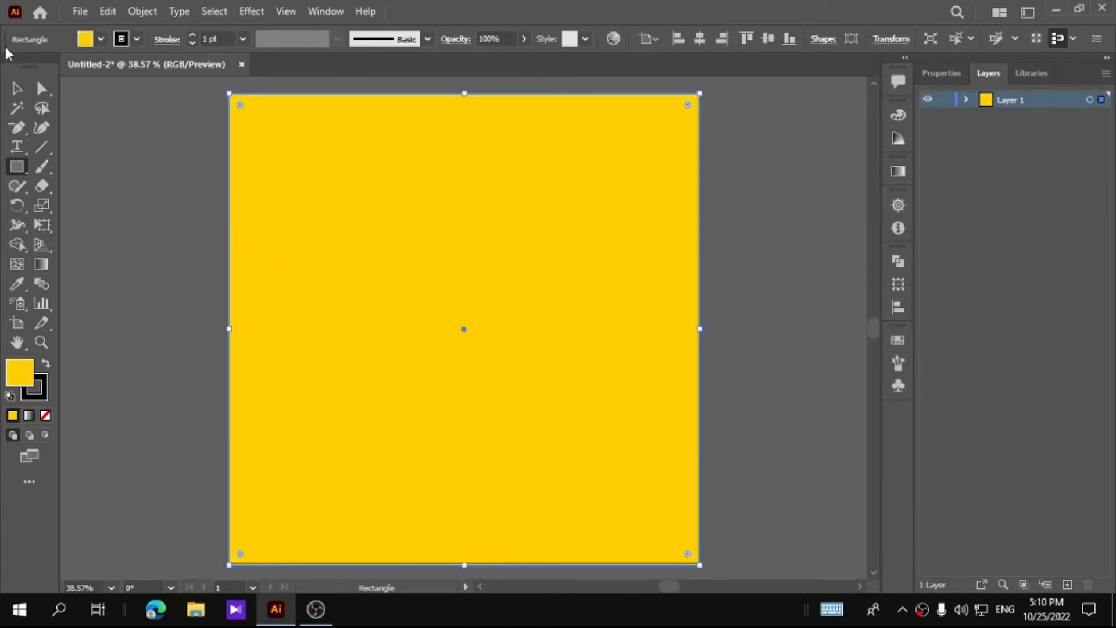
click(117, 270)
- Draw a circle about 405 px in diameter and place its centre at about X 566.5 px, Y 489.5 px
click(16, 184)
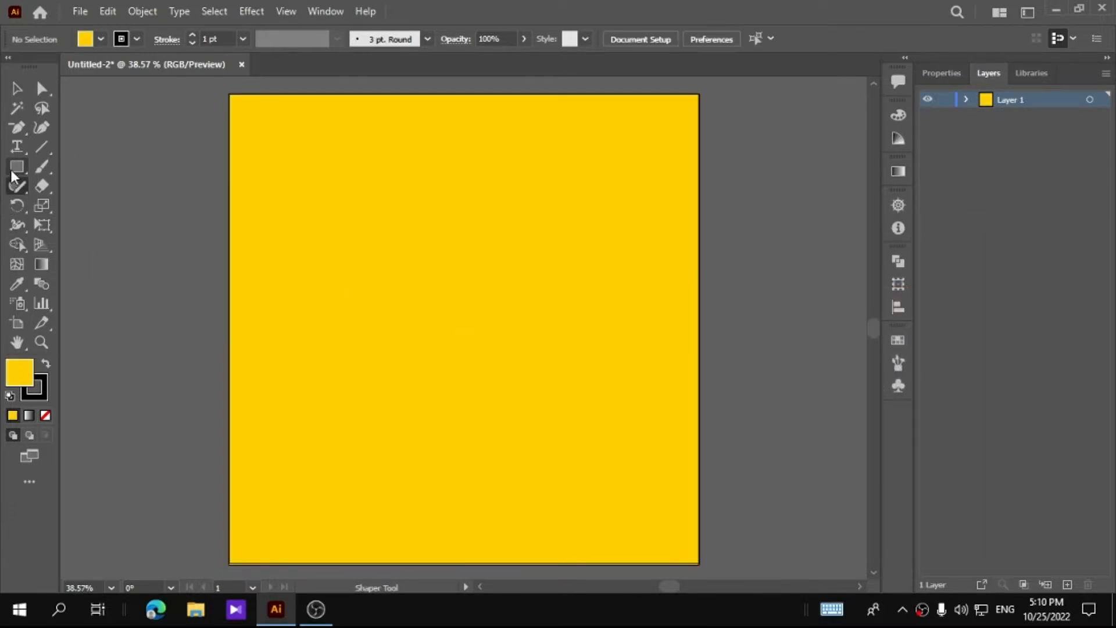
right_click(11, 174)
click(113, 206)
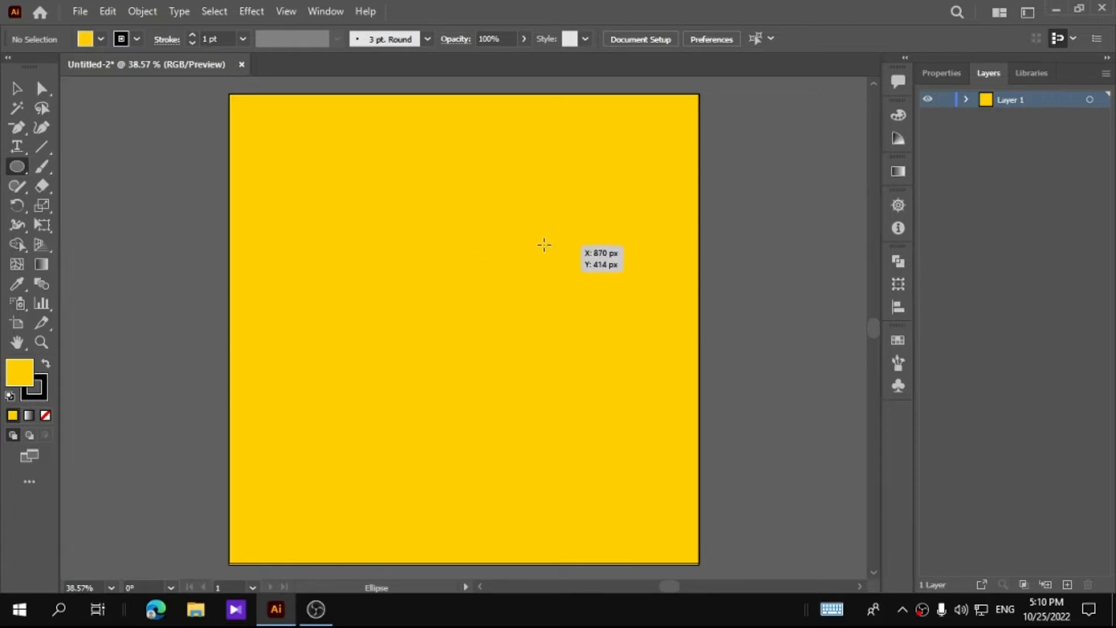
mouse_move(518, 227)
mouse_down()
mouse_move(401, 374)
mouse_move(407, 366)
mouse_up()
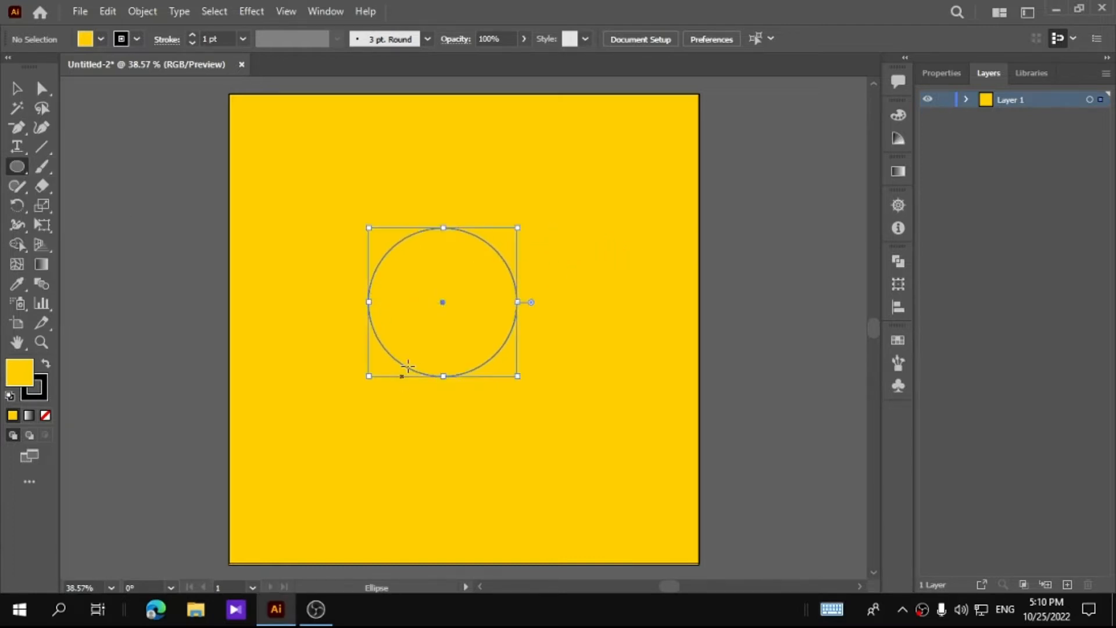
drag(443, 295, 437, 265)
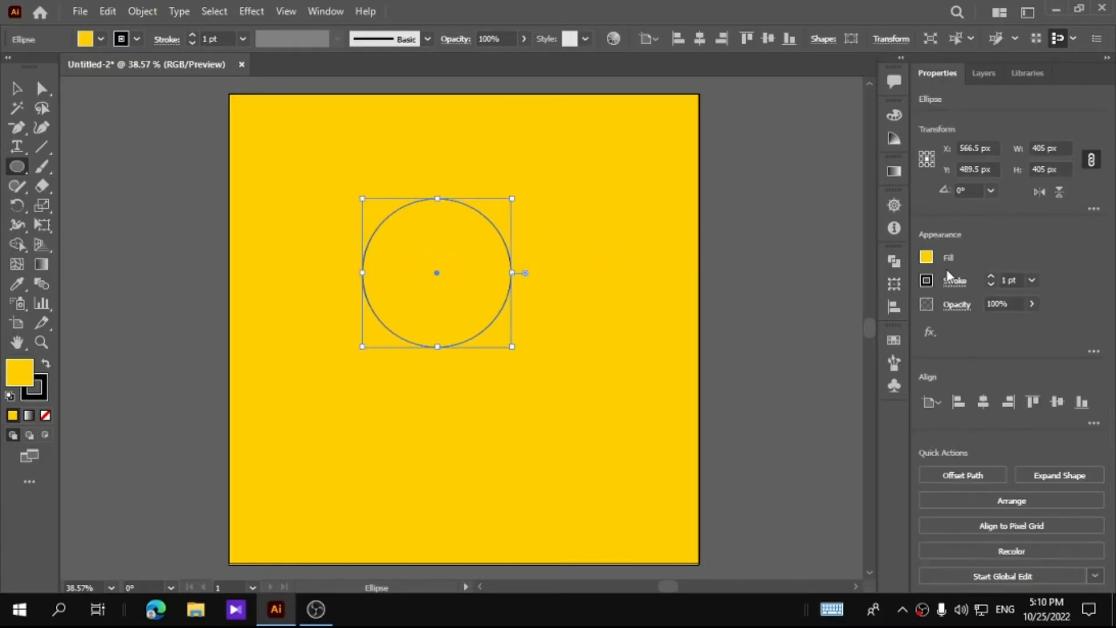
- Fill the circle with a light green swatch
click(926, 257)
click(798, 327)
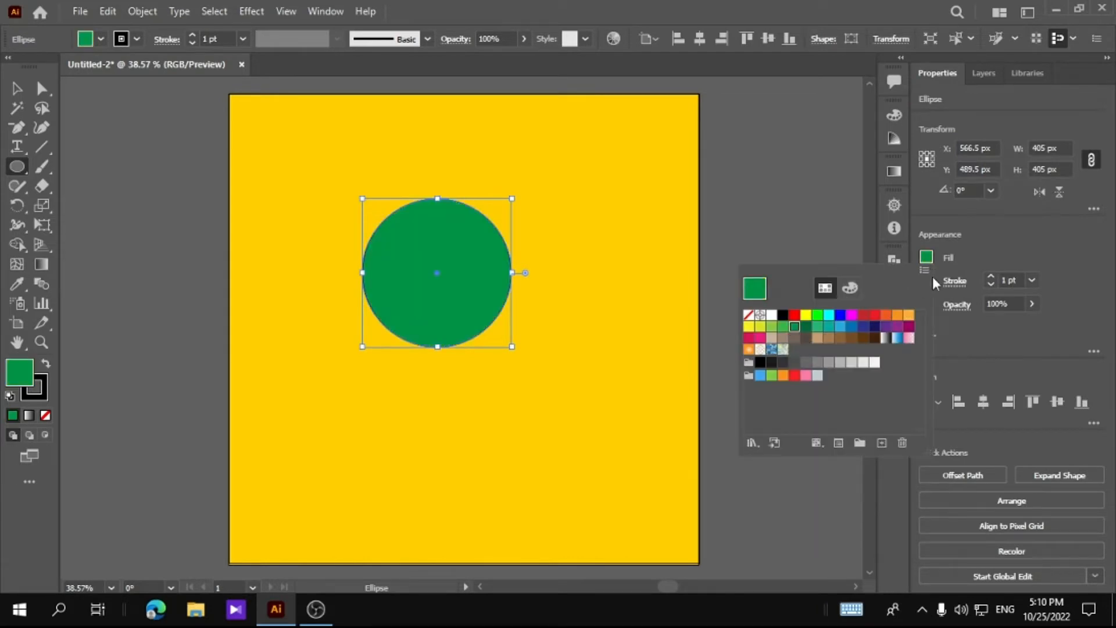
click(783, 326)
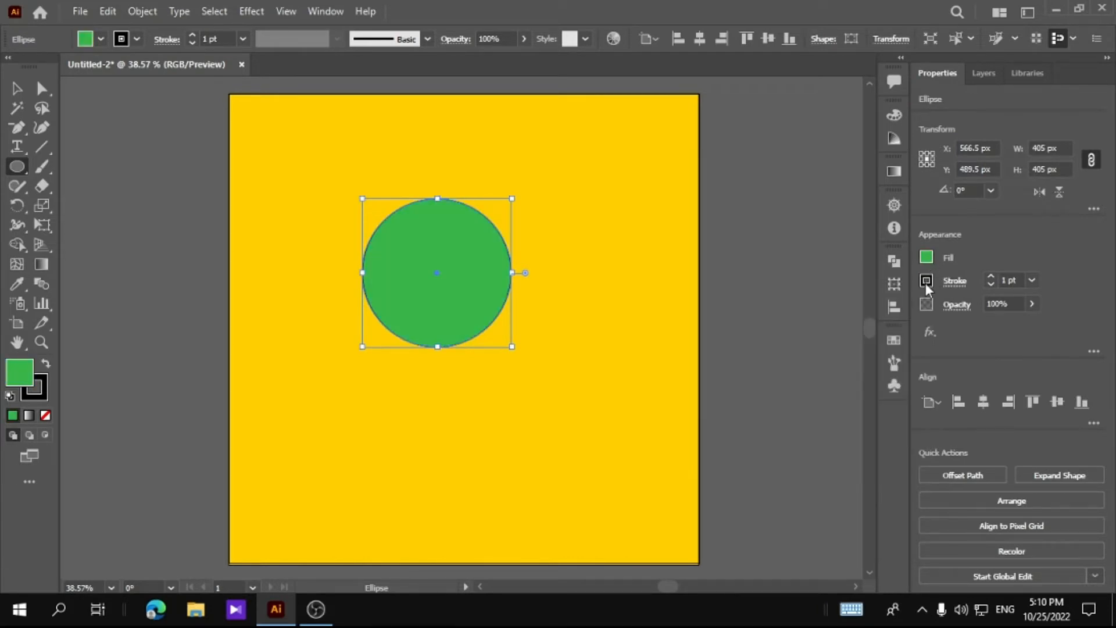
- Give the circle a dark green stroke 30 pt thick
click(926, 281)
click(830, 313)
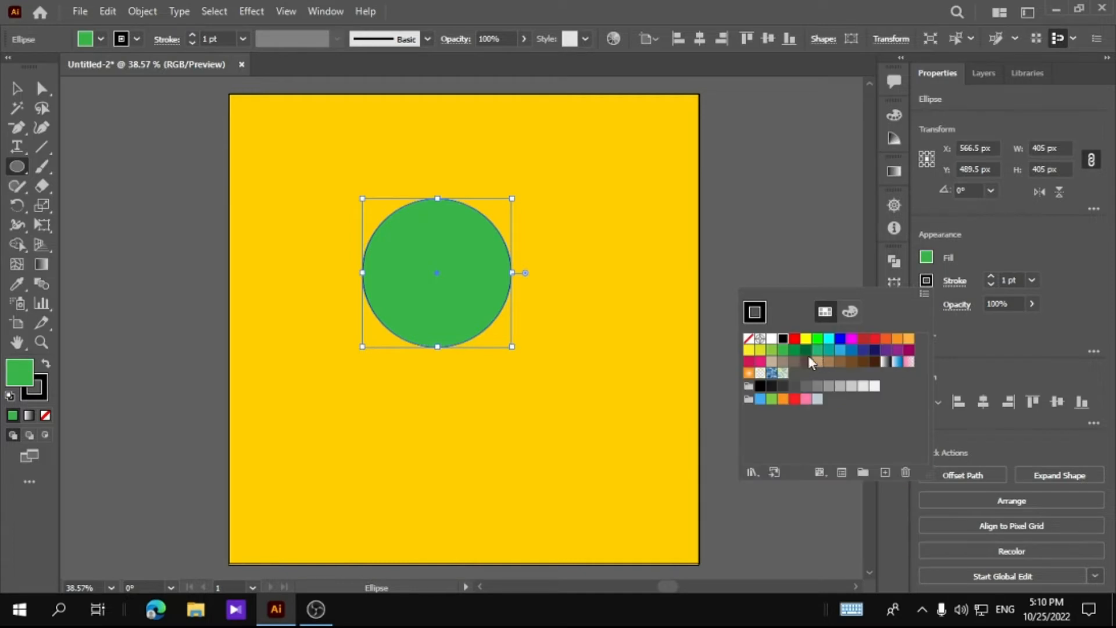
click(807, 352)
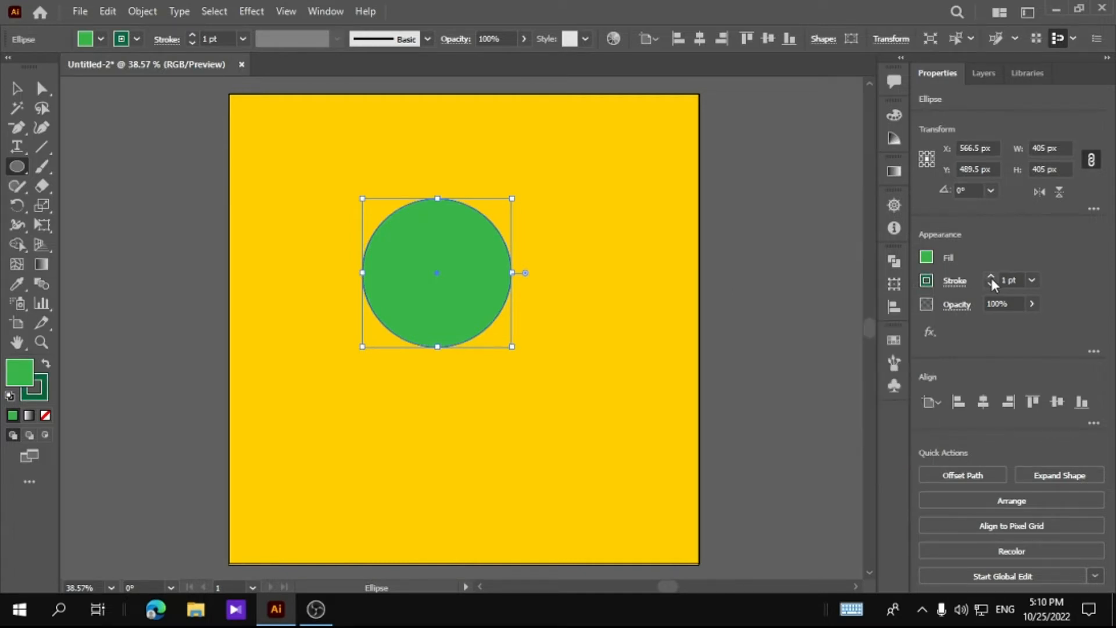
drag(992, 277, 990, 276)
- Try several green swatches for the circle's fill, settling on the medium green, and deselect the circle
click(927, 256)
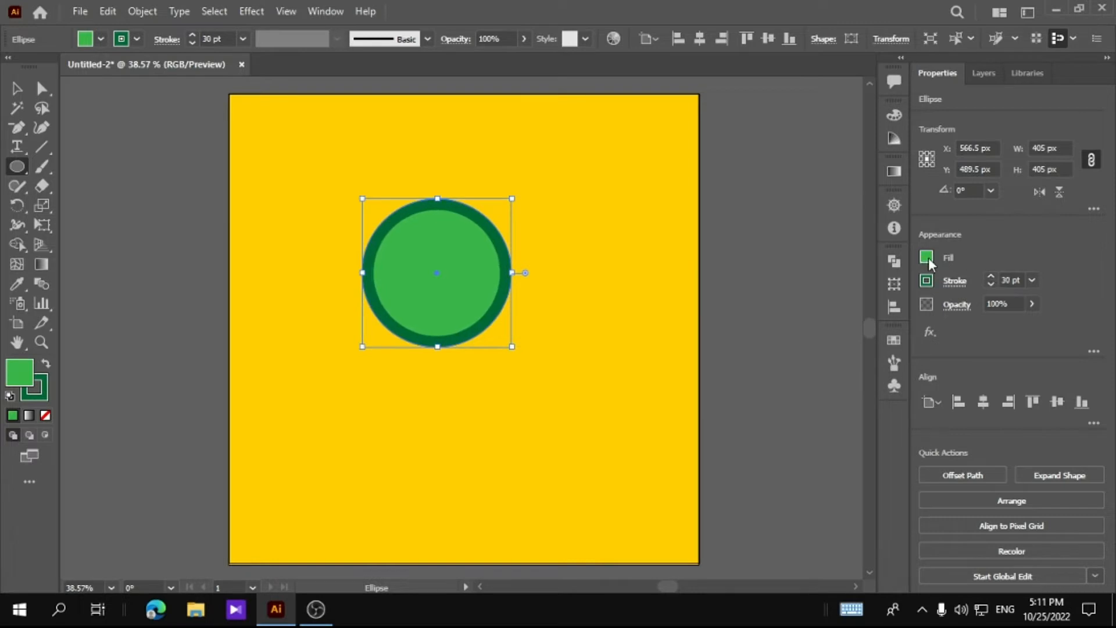
click(794, 326)
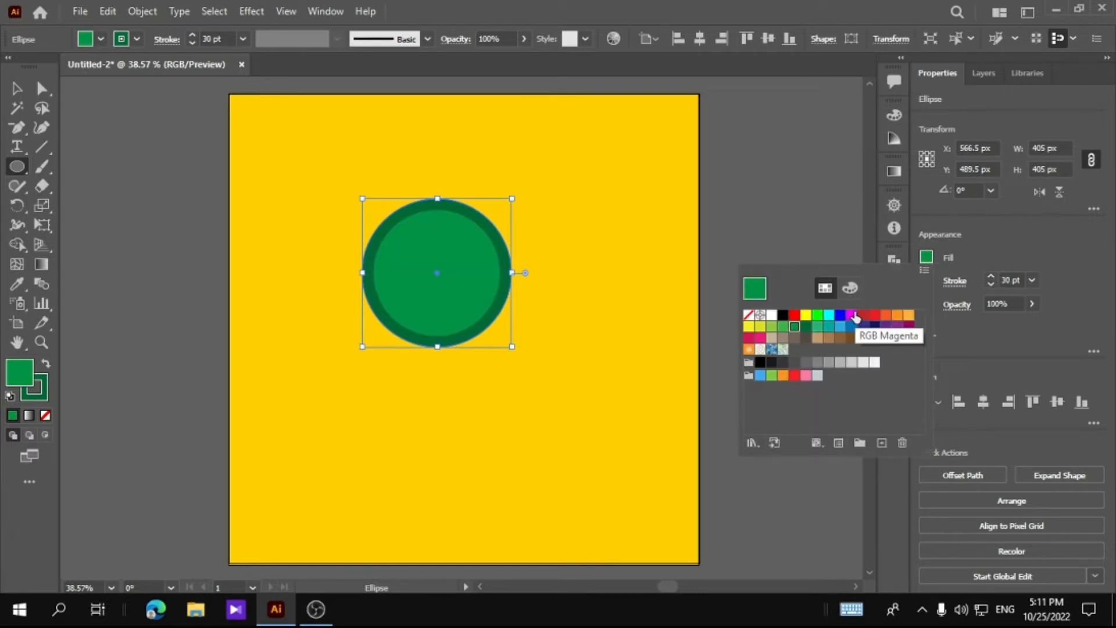
click(816, 327)
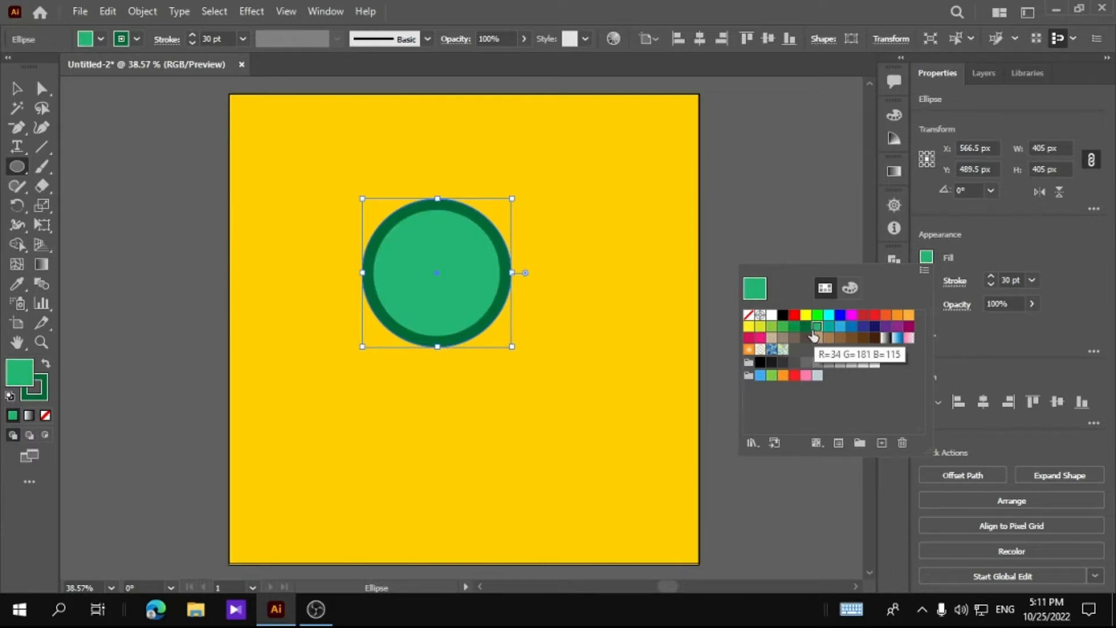
click(795, 326)
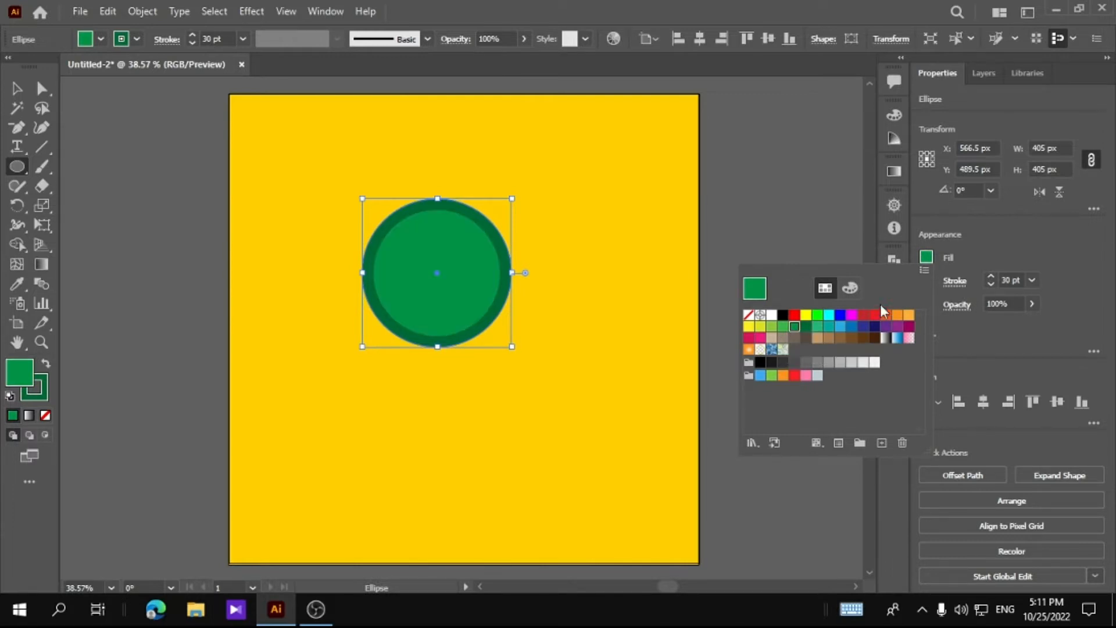
click(927, 263)
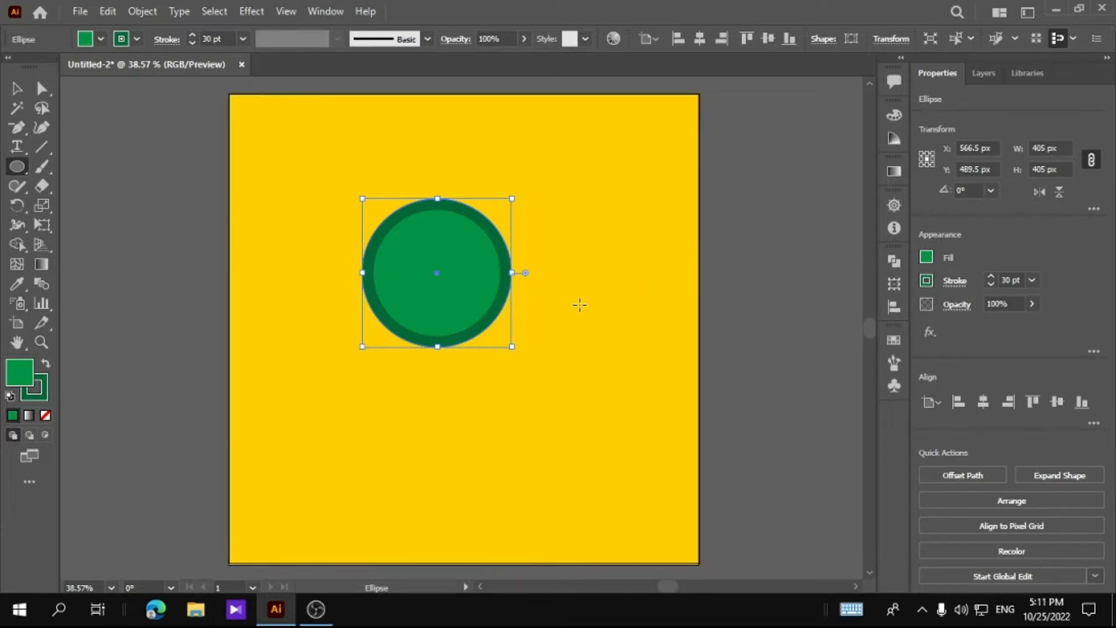
key(v)
click(164, 186)
- Draw a small green rounded rectangle about 64 x 105 px over the circle's lower-right edge
click(42, 343)
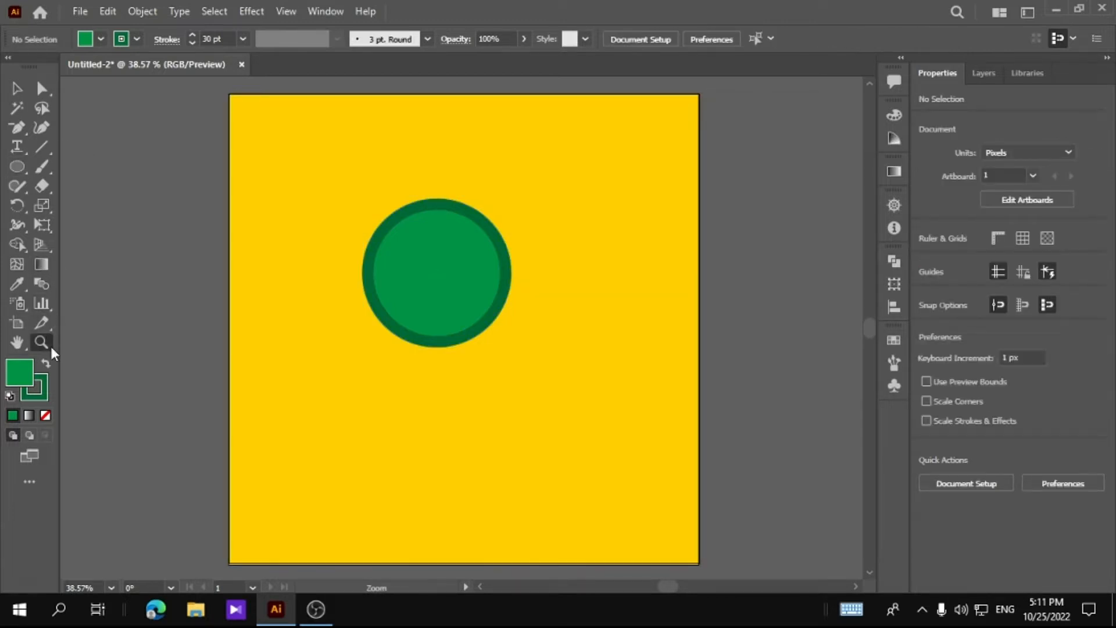
drag(474, 322, 494, 320)
click(492, 313)
scroll(377, 272, down, 1)
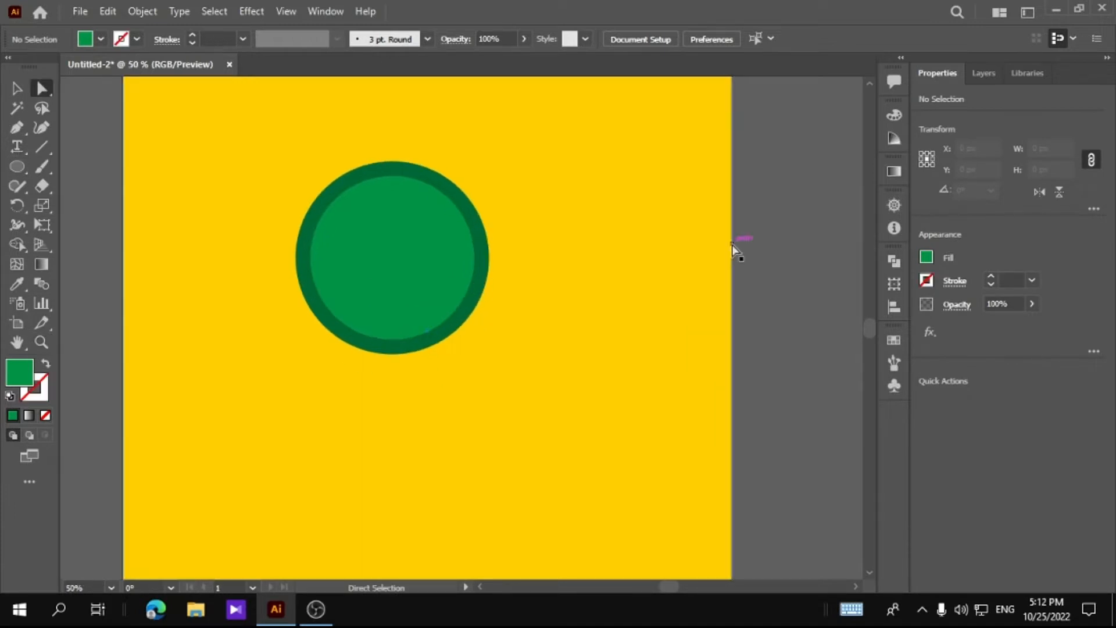
click(16, 167)
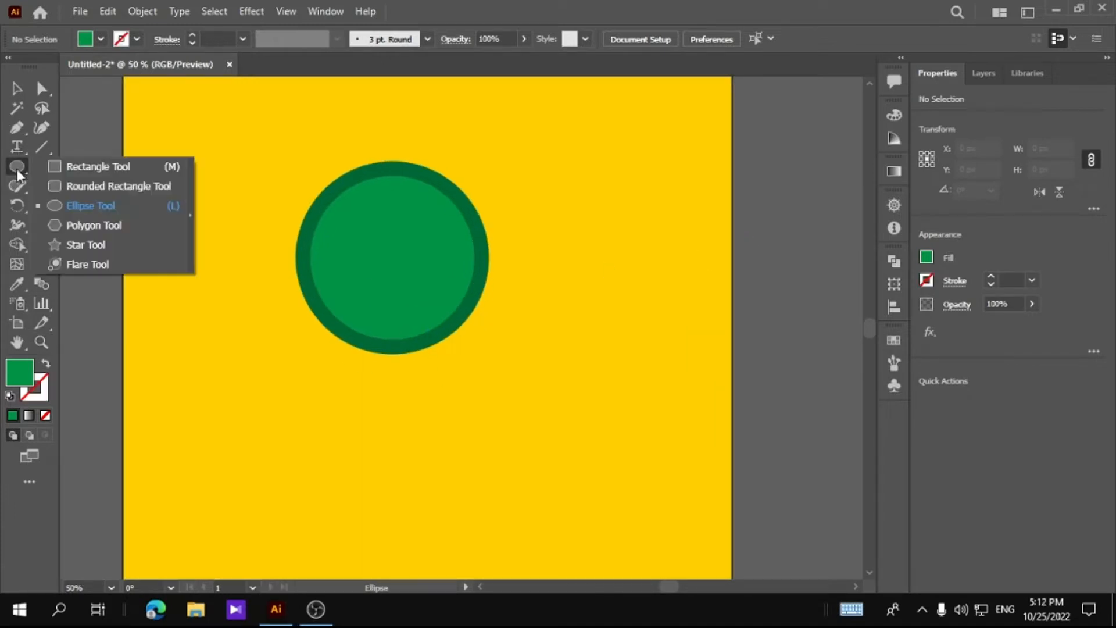
click(125, 173)
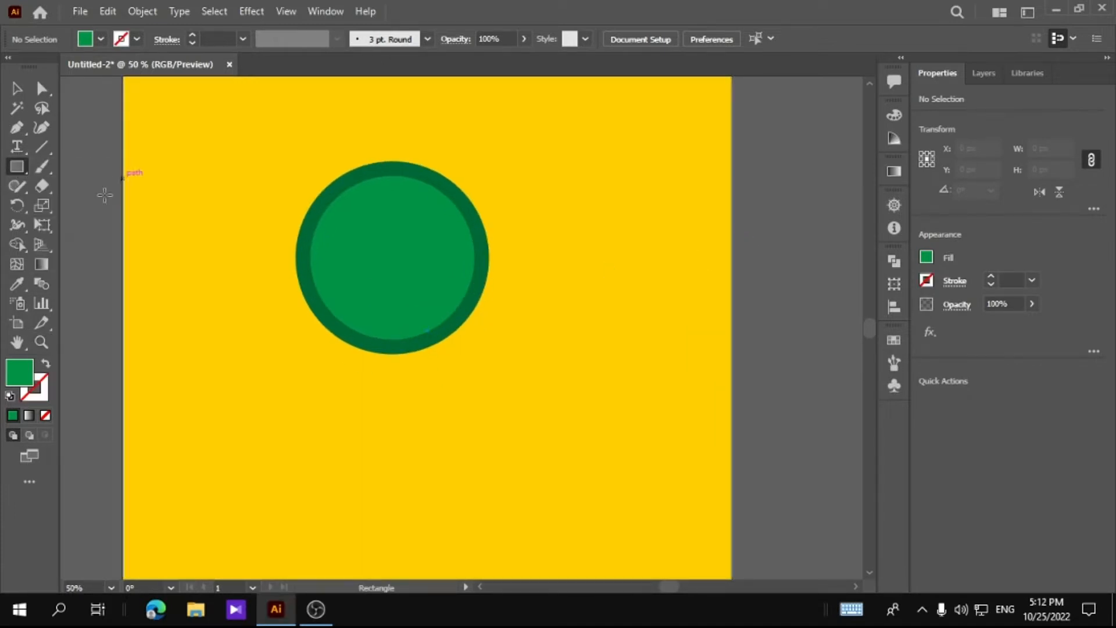
click(17, 167)
click(85, 189)
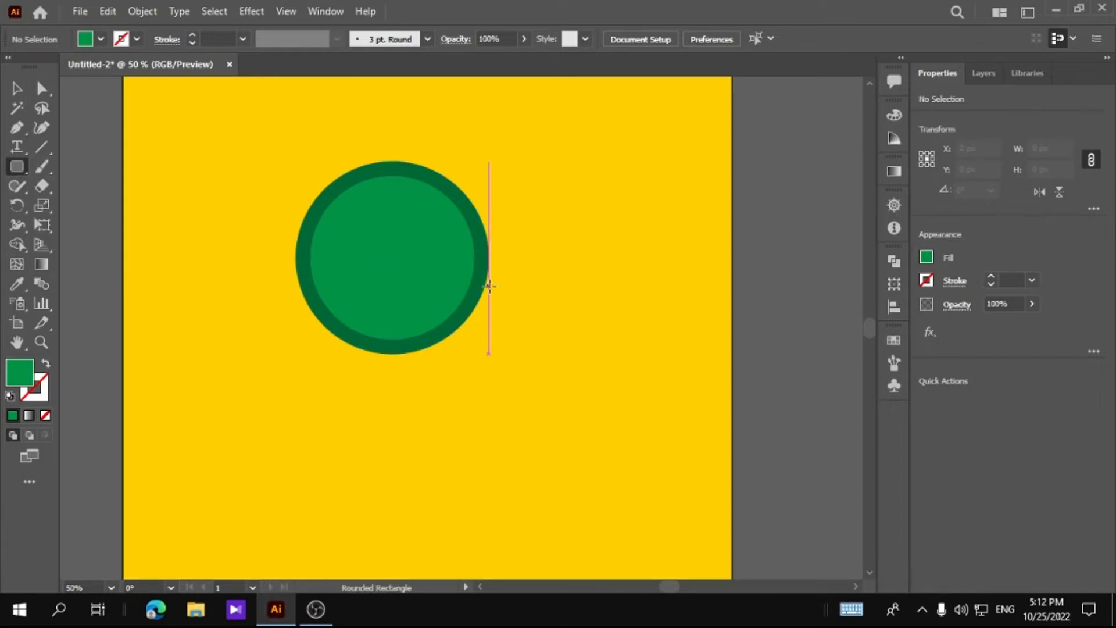
drag(489, 284, 458, 336)
- Rotate the small rectangle about 33° clockwise and shift it outward against the circle's lower-right rim
key(v)
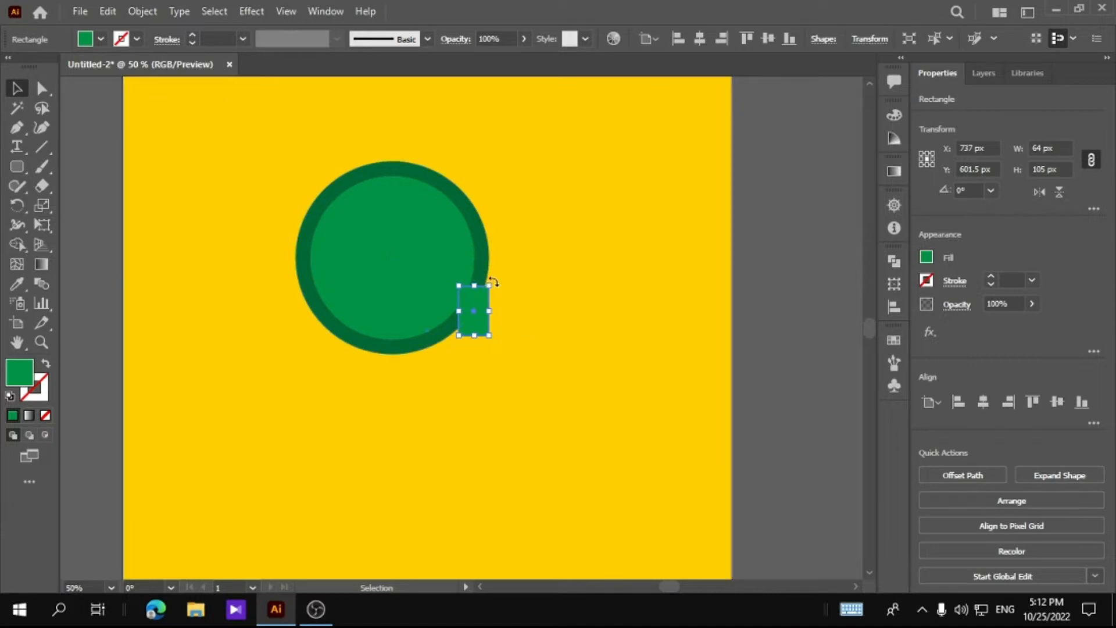
drag(488, 282, 515, 297)
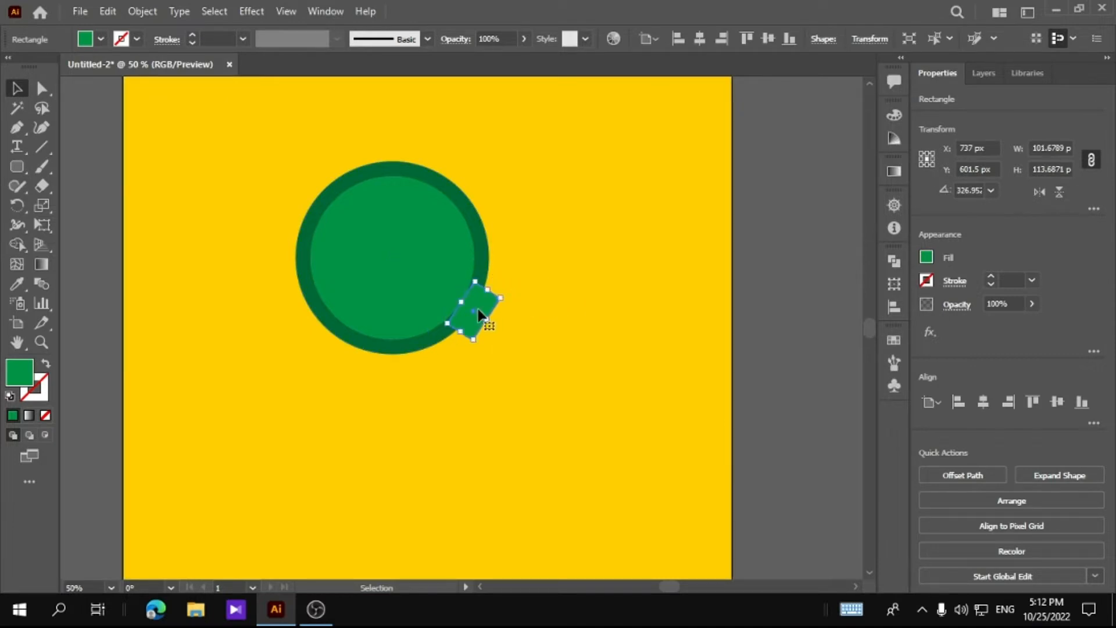
mouse_move(475, 337)
mouse_down()
mouse_move(479, 323)
mouse_move(472, 331)
mouse_up()
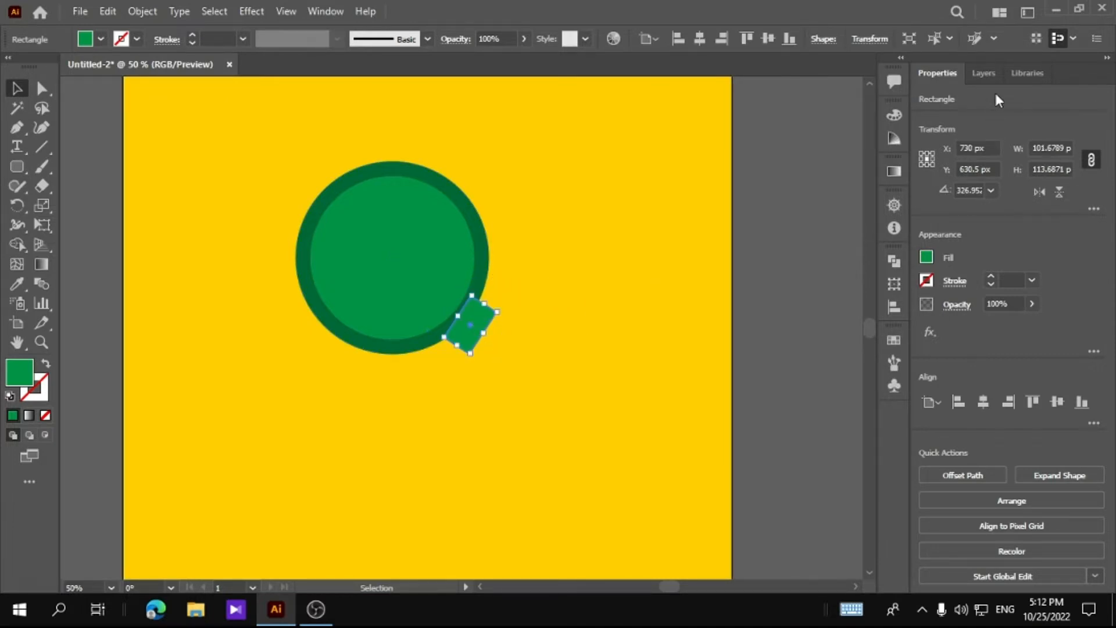
- Stack the small rectangle behind the circle and adjust it into a round-cornered connector on the rim
click(984, 73)
drag(1023, 140, 1023, 141)
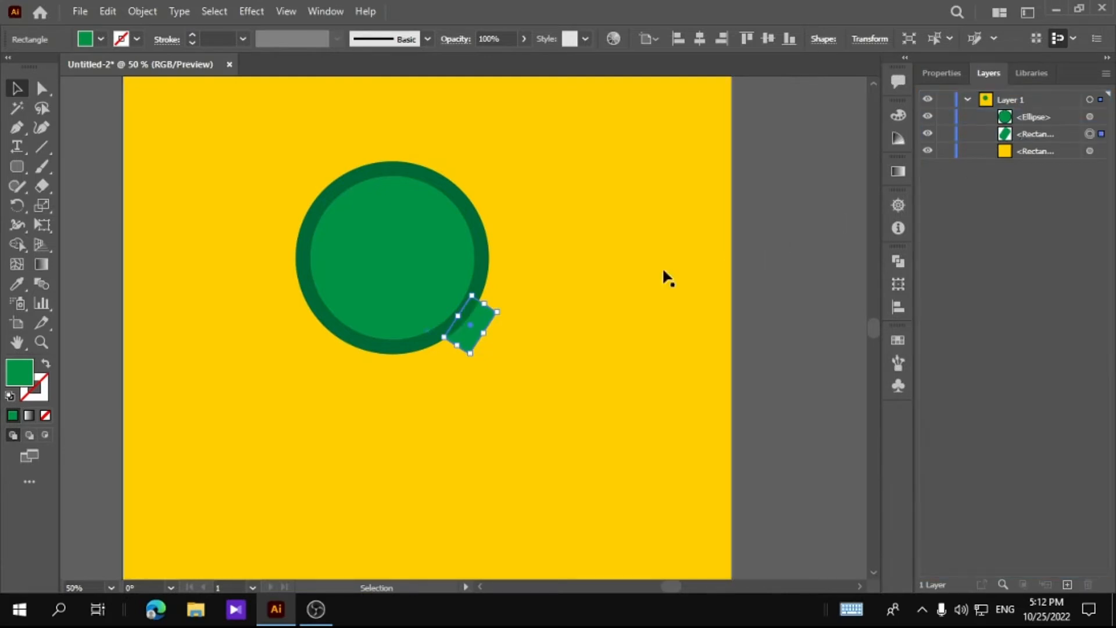
click(471, 365)
click(469, 344)
drag(474, 357, 475, 332)
click(557, 317)
click(792, 290)
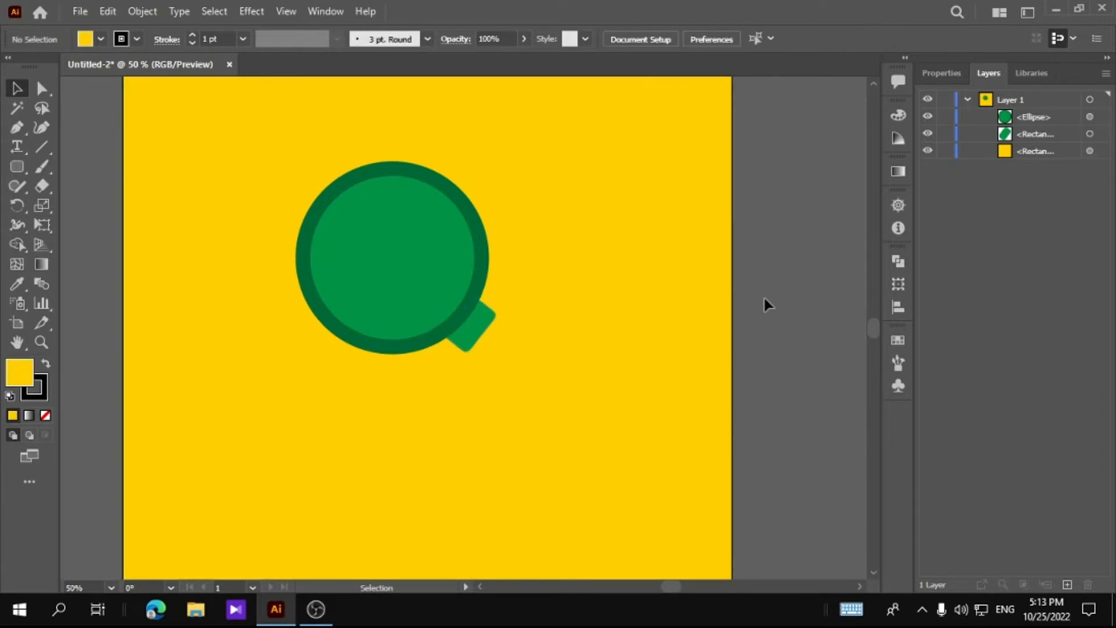
- Draw a tall, narrow rounded rectangle beside the circle as the magnifying glass handle
scroll(751, 298, down, 1)
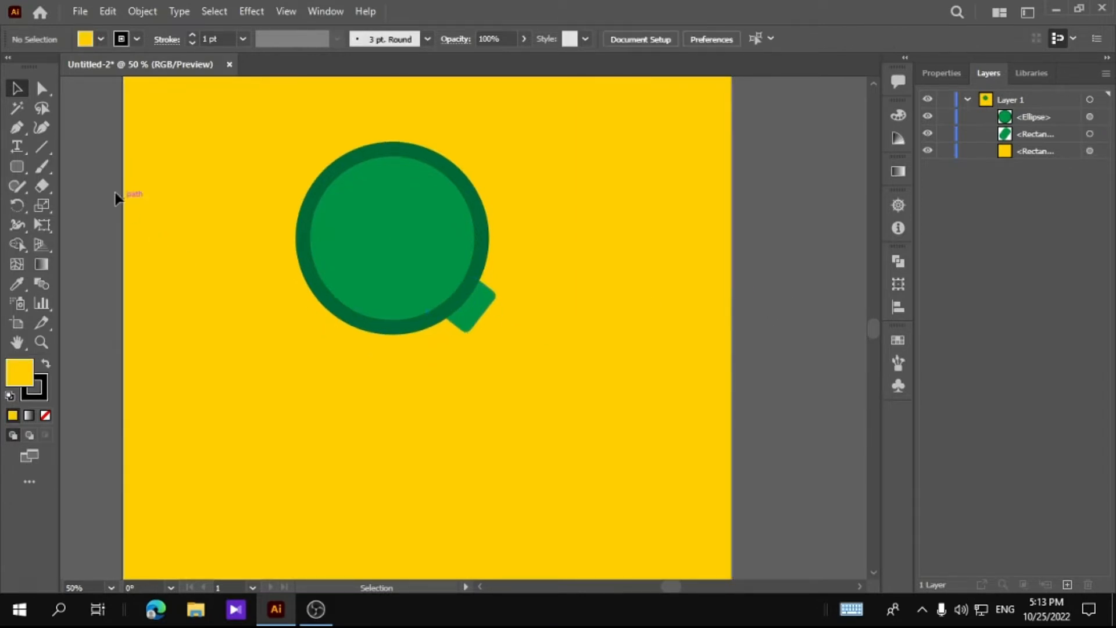
click(21, 168)
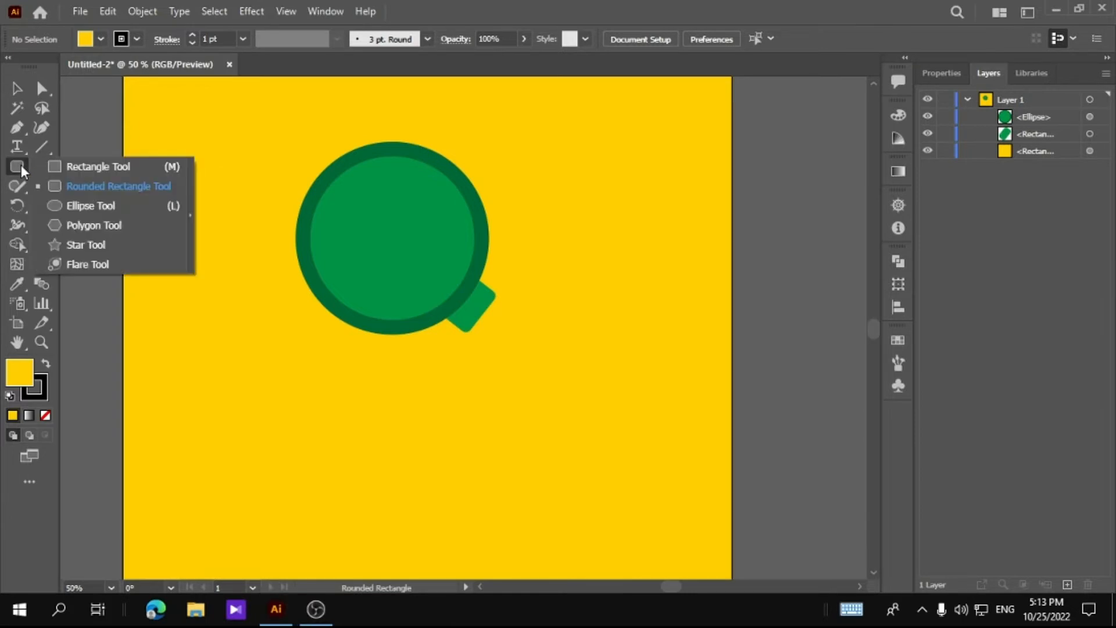
drag(610, 232, 580, 435)
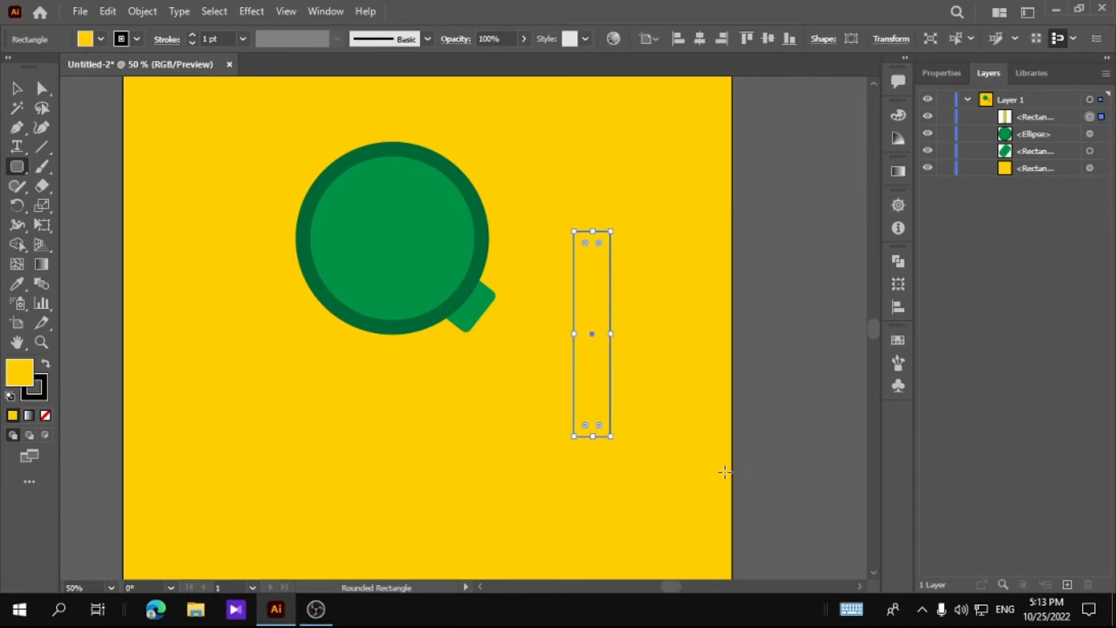
- Rotate the handle rectangle about 52° counterclockwise and place its upper end against the small green connector
click(17, 89)
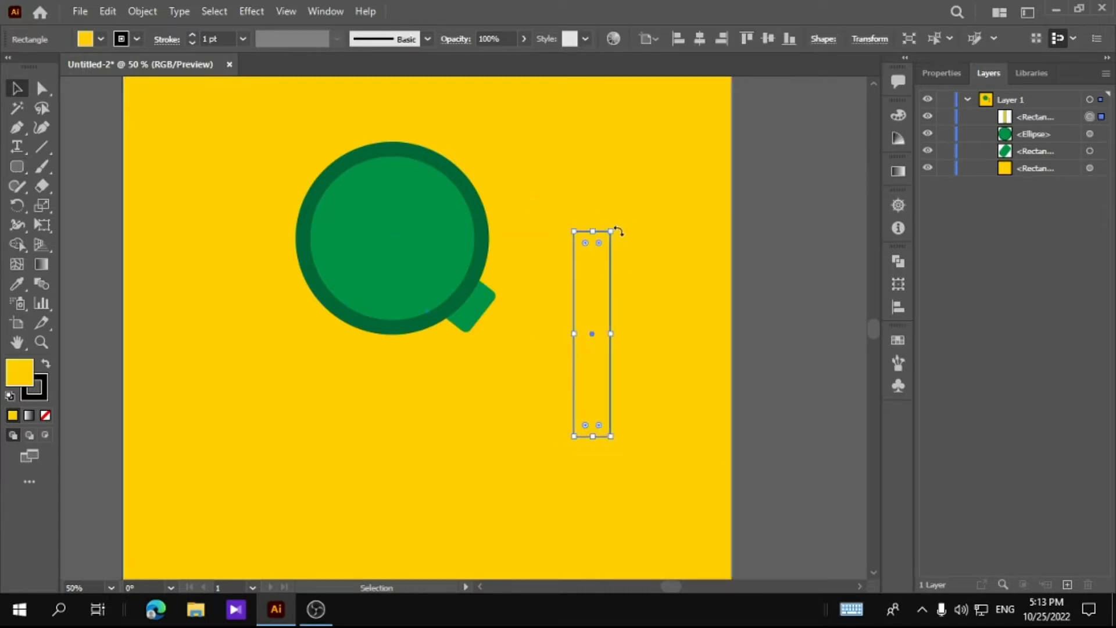
drag(618, 232, 523, 256)
drag(595, 333, 562, 375)
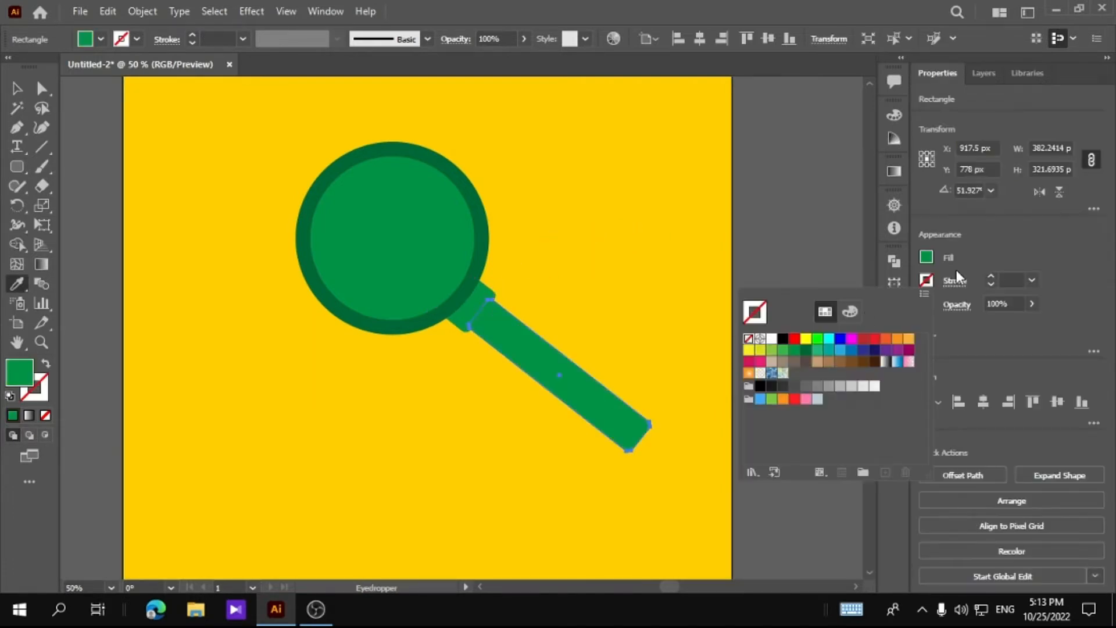
- Fill the handle with the dark green swatch matching the circle's rim and show the document's layer stack
click(926, 257)
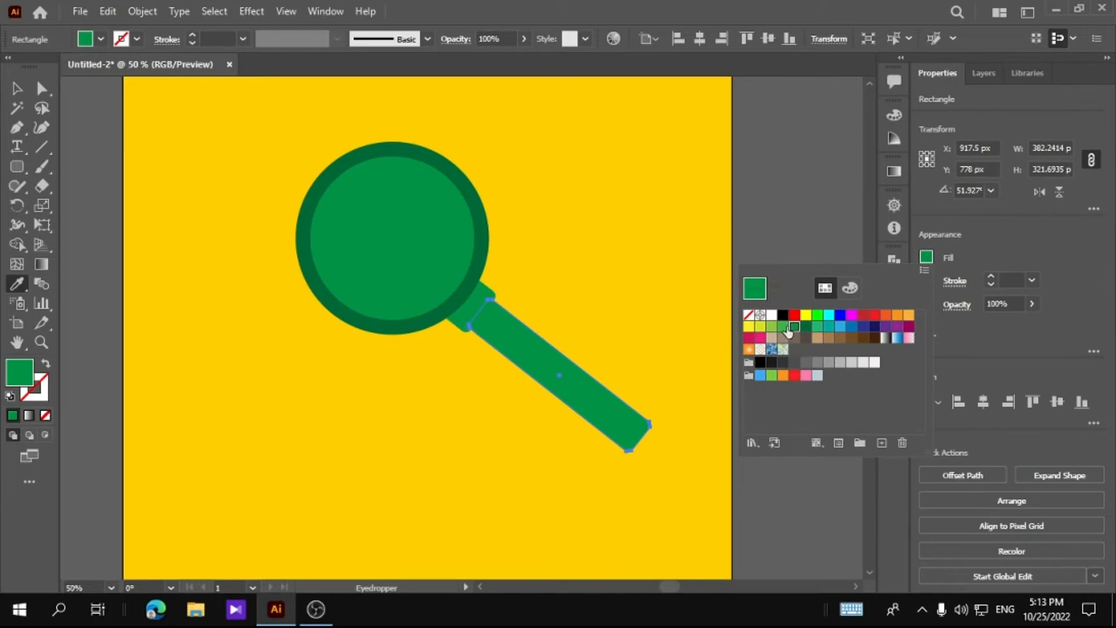
click(806, 326)
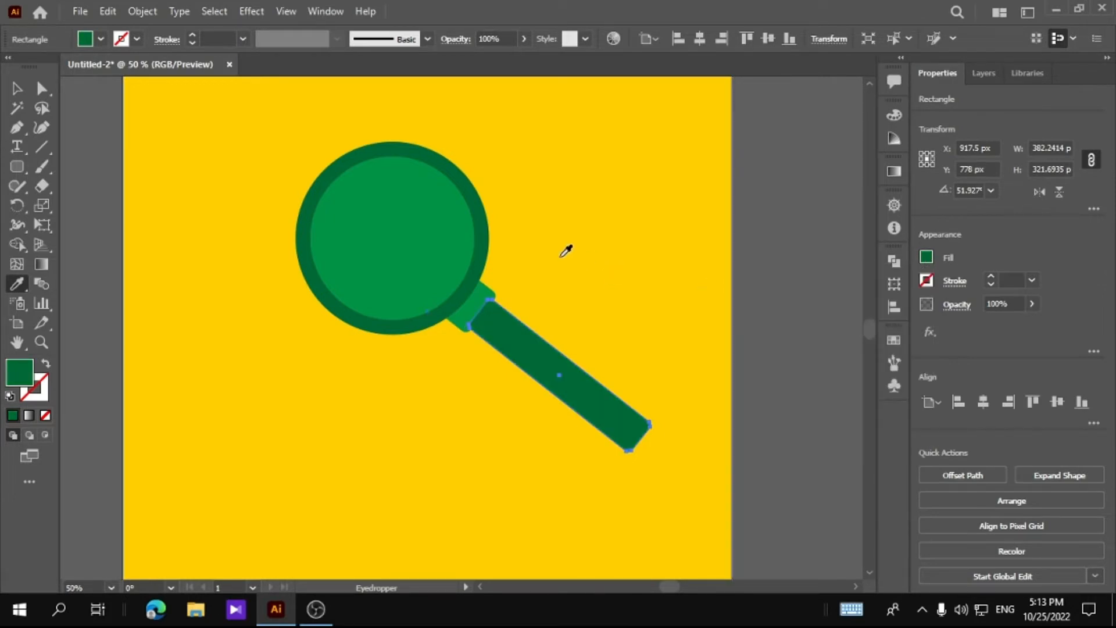
click(984, 74)
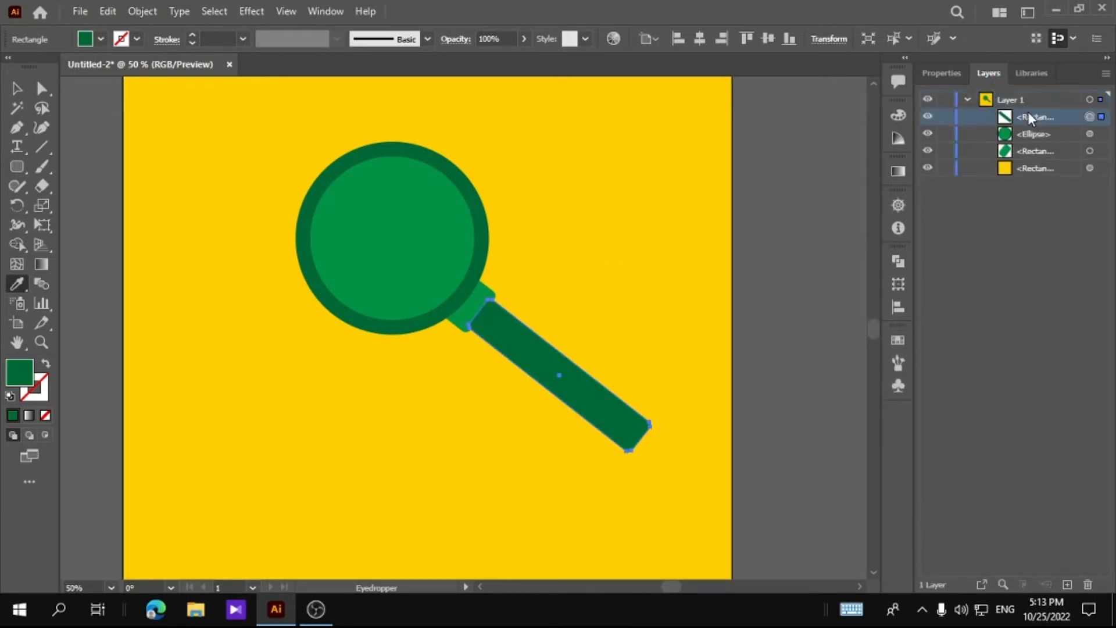
- Move the handle rectangle beneath the connector in the layer stack and fine-tune its fit against the connector
drag(1028, 111, 1034, 152)
double_click(1035, 150)
key(Return)
key(v)
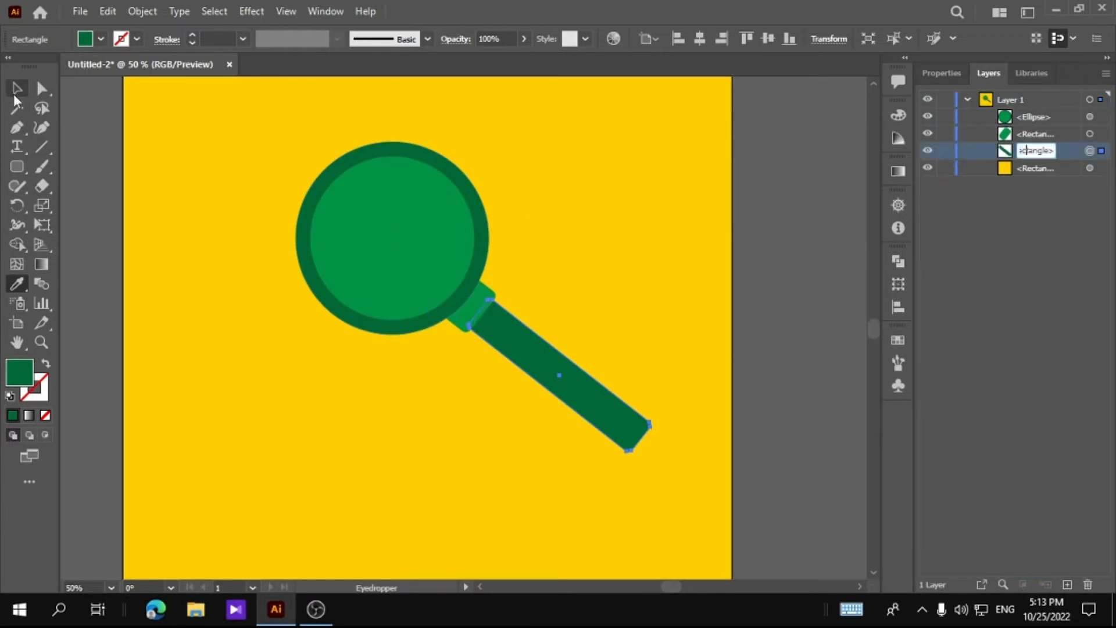
drag(637, 460, 637, 459)
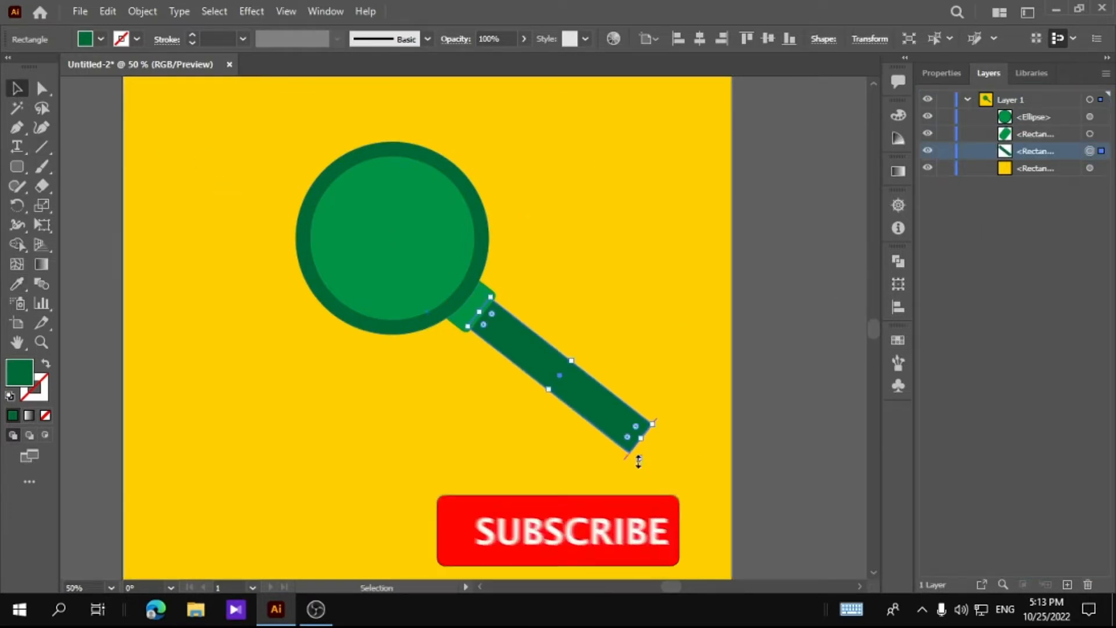
drag(559, 377, 560, 375)
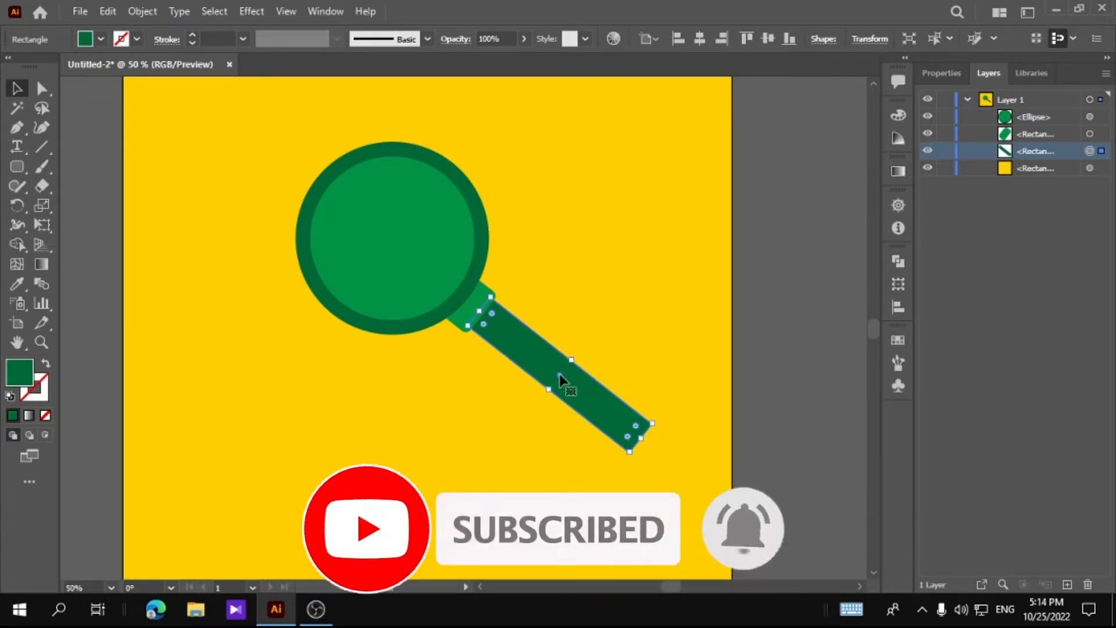
click(763, 368)
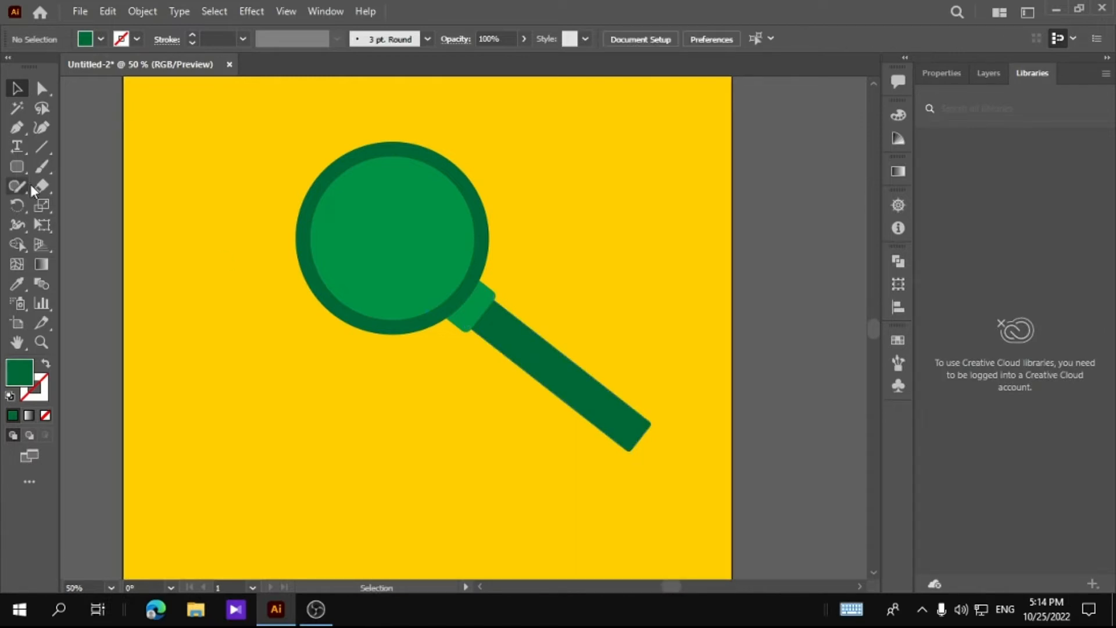
- Draw a small rectangle at the handle's lower end and rotate it in line with the handle as an end cap
click(22, 169)
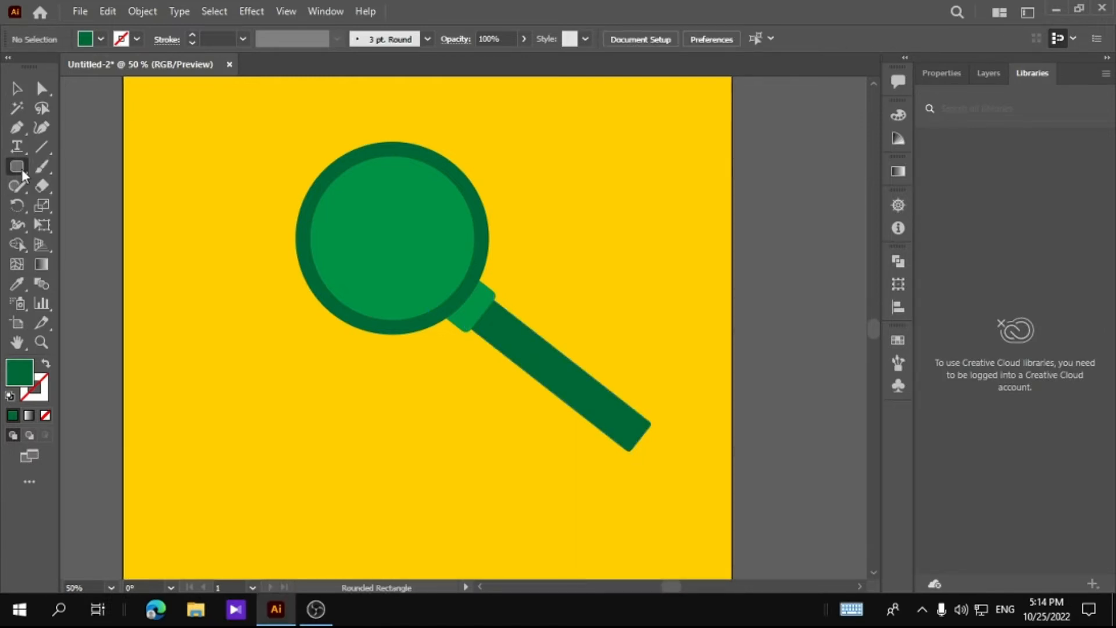
drag(653, 423, 640, 478)
click(41, 88)
key(v)
key(Return)
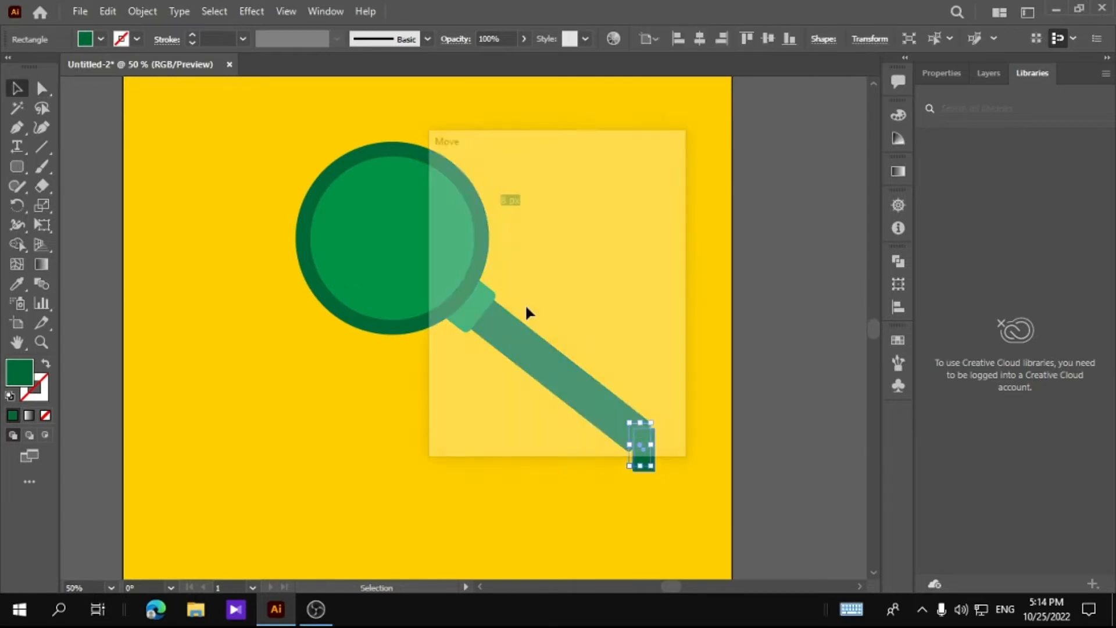
click(641, 423)
drag(658, 417, 639, 463)
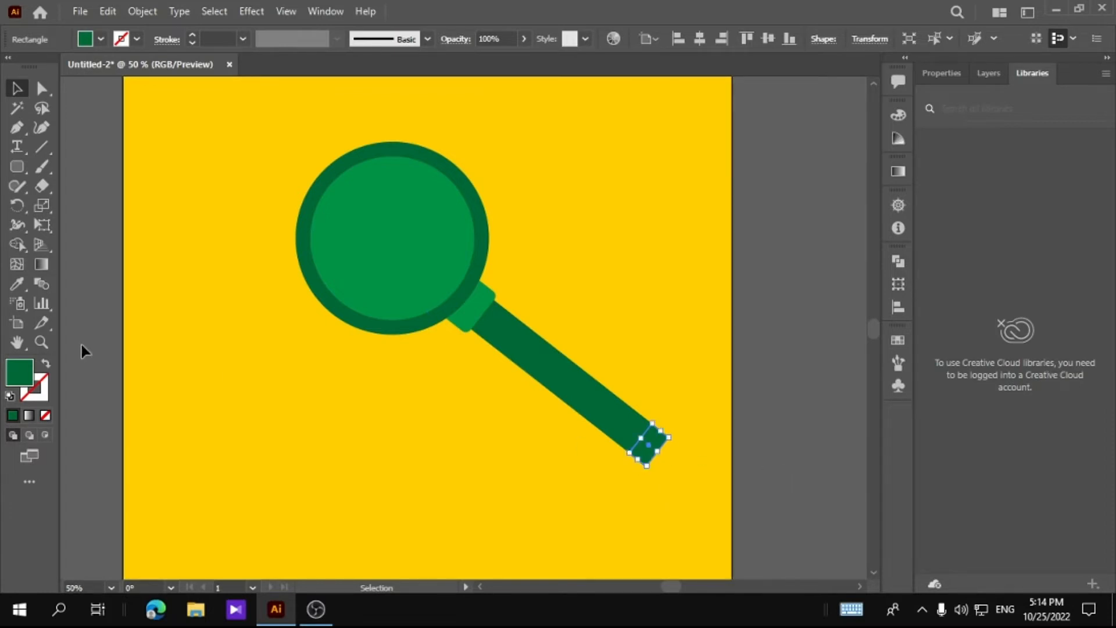
- Fill the end cap with the lighter green sampled from the connector and deselect it
click(16, 283)
click(488, 307)
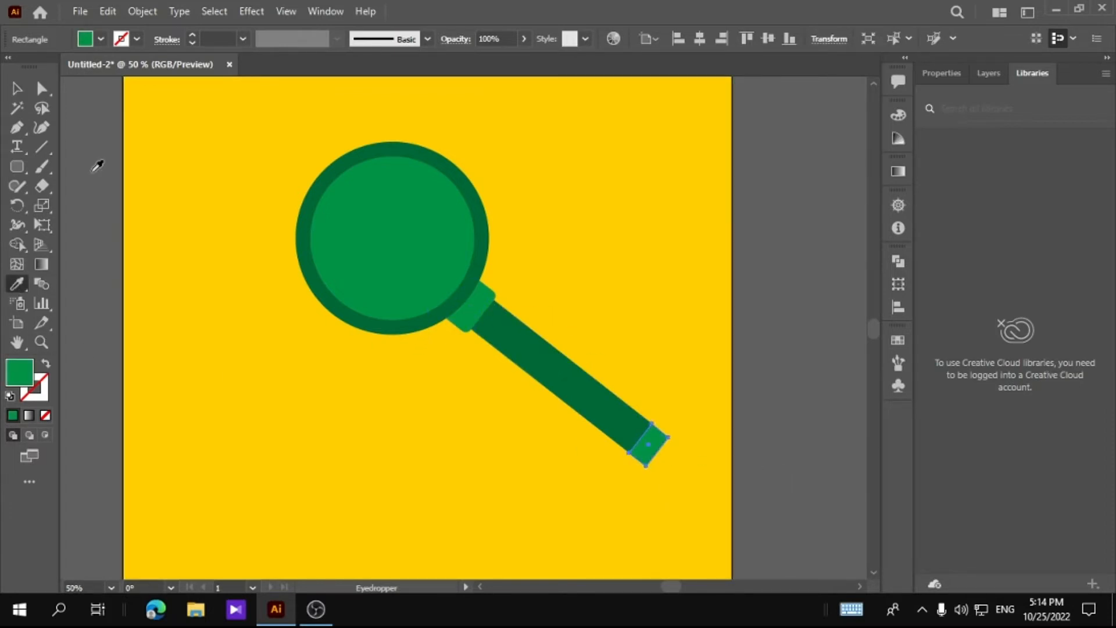
click(17, 88)
click(96, 216)
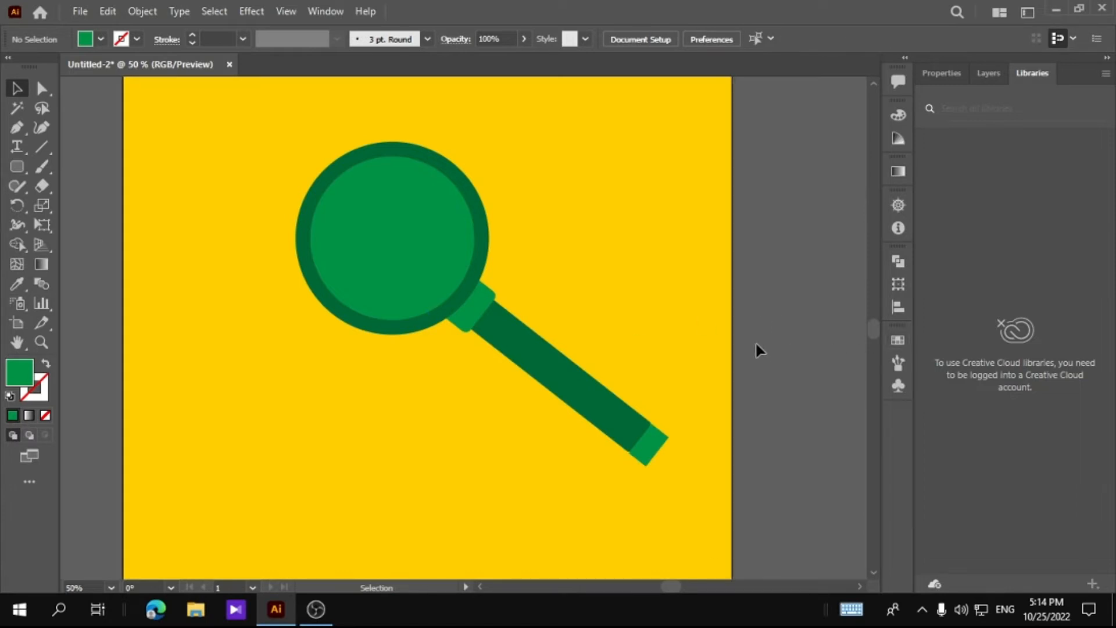
- Draw a closed almond-shaped eye outline about 298 x 127 px across the lens with the Pen tool
scroll(755, 343, up, 1)
click(49, 337)
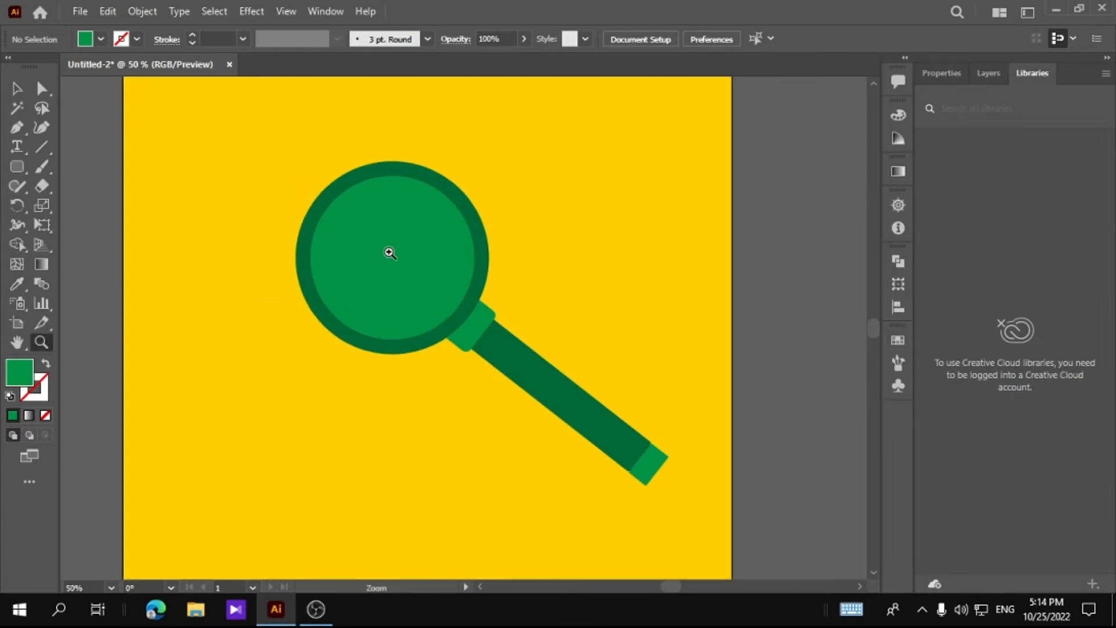
click(468, 281)
scroll(461, 289, up, 1)
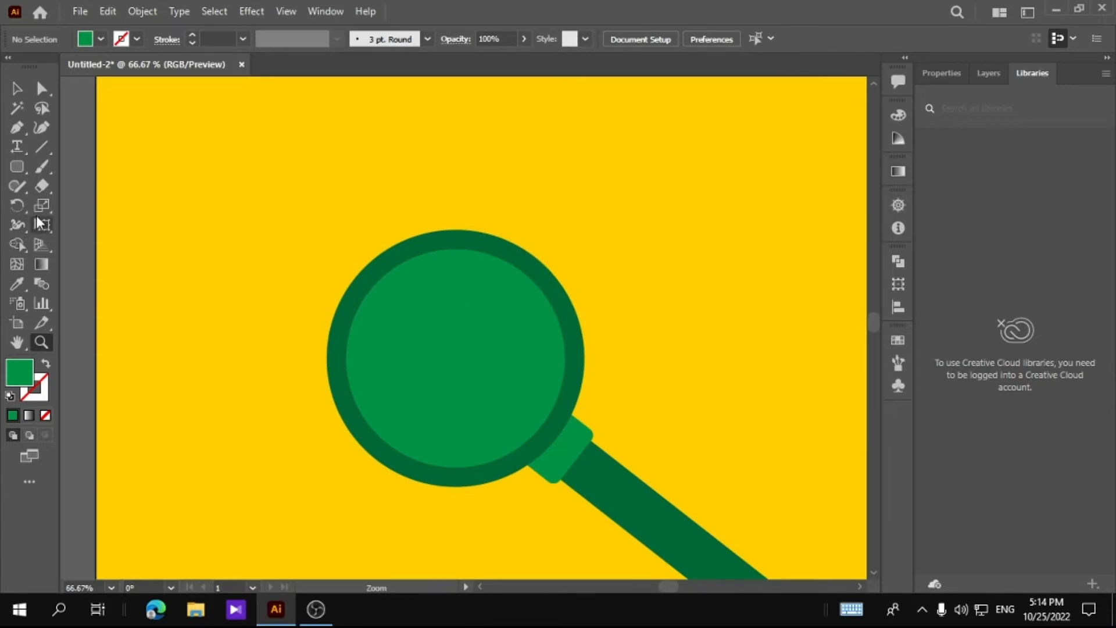
click(16, 167)
click(17, 127)
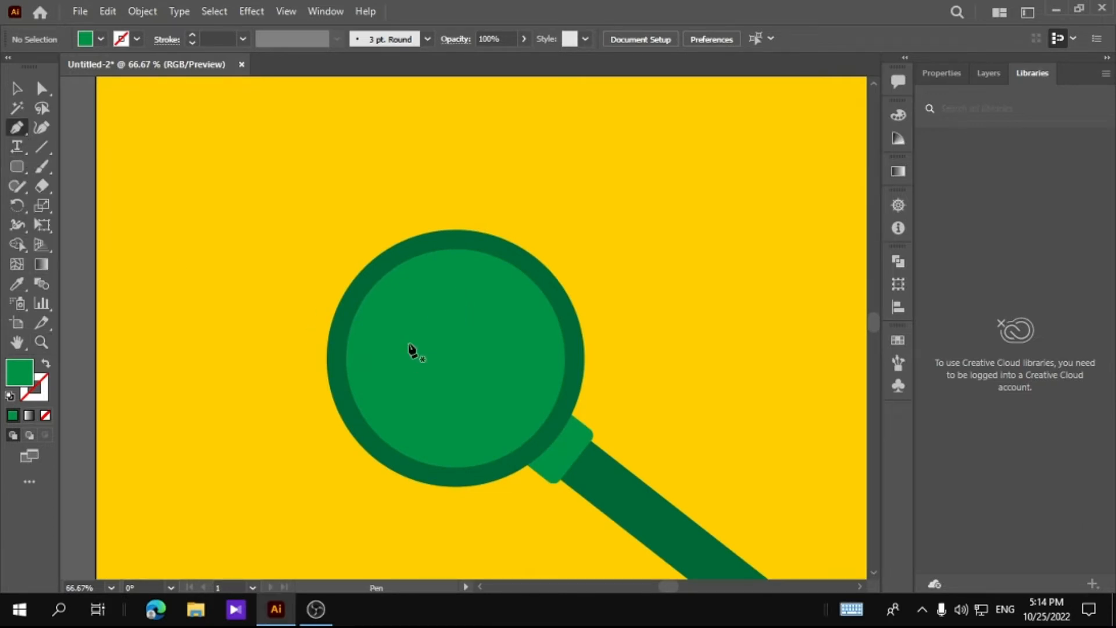
click(366, 358)
drag(555, 359, 563, 382)
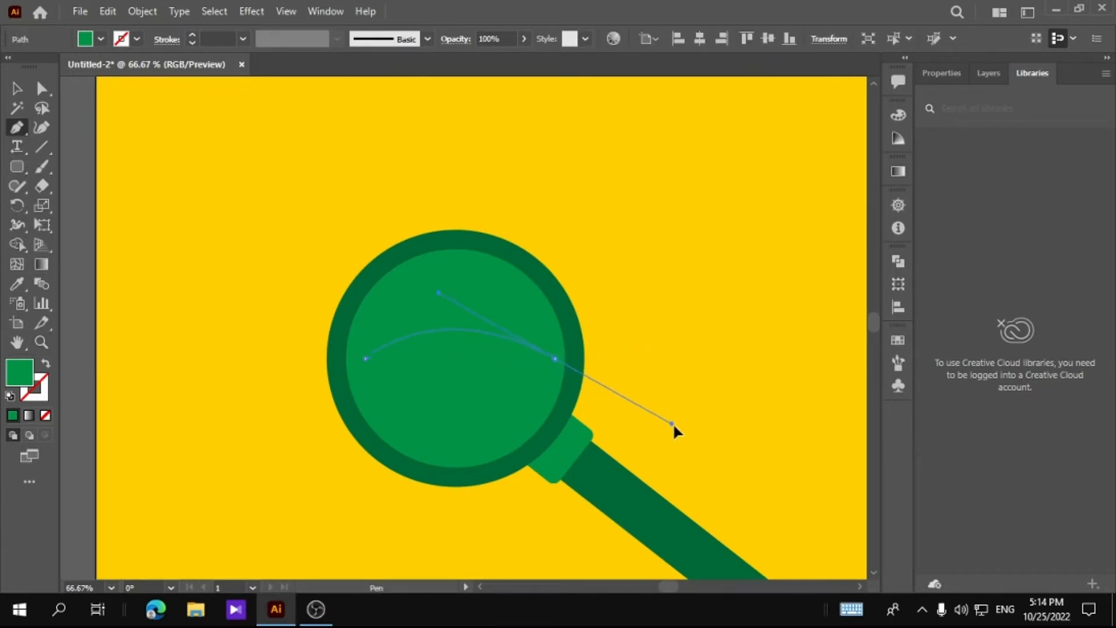
drag(672, 423, 649, 449)
click(555, 359)
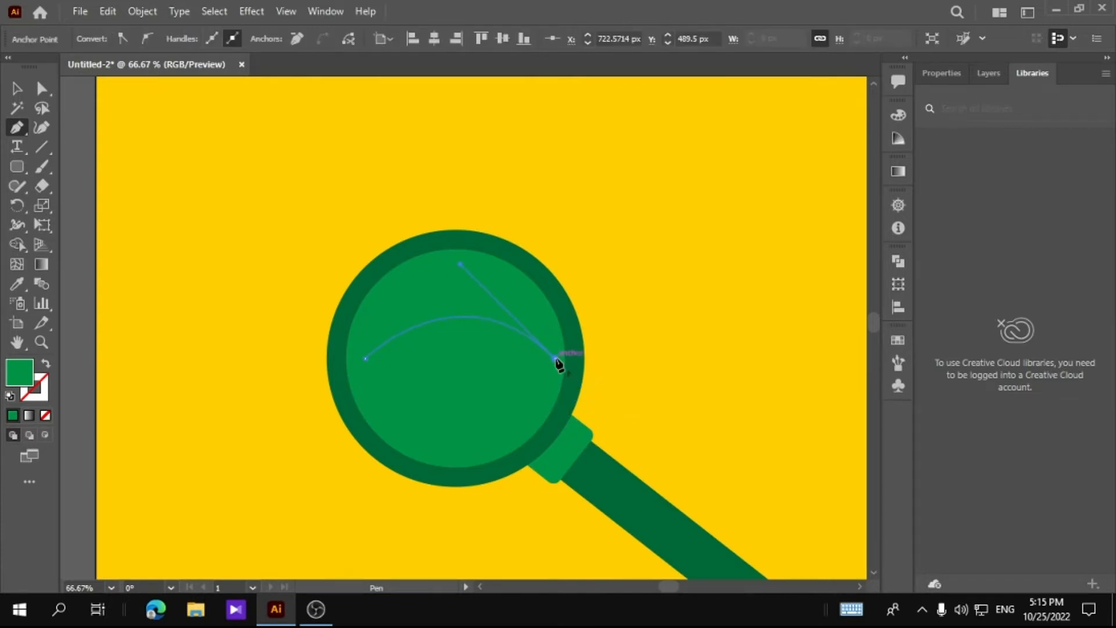
drag(366, 359, 346, 352)
drag(272, 272, 272, 272)
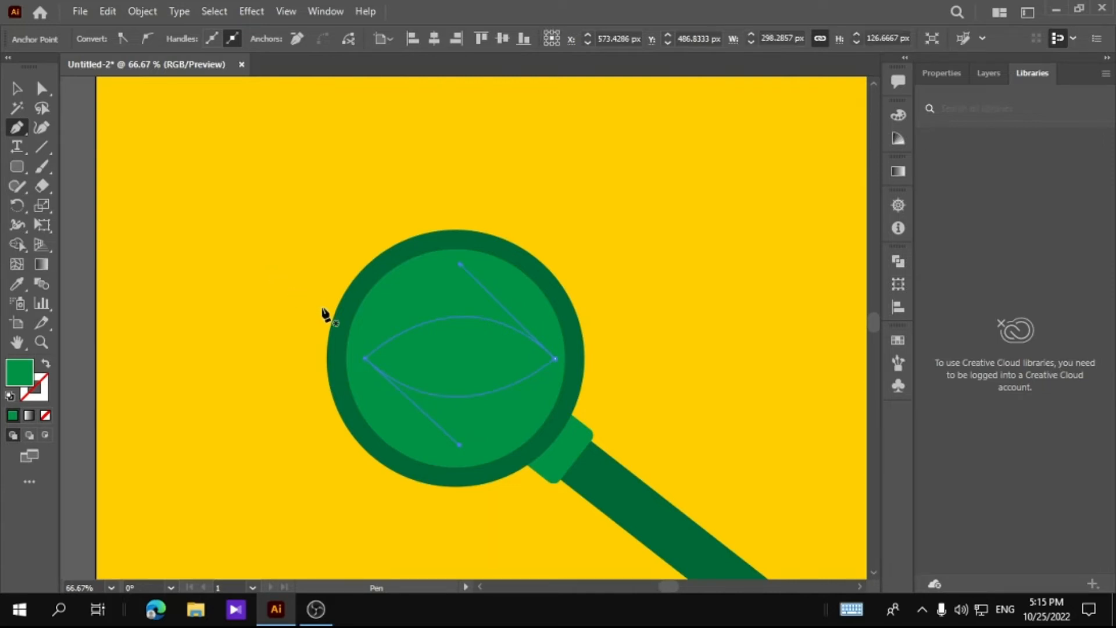
- Fill the eye shape with the white swatch
click(931, 74)
click(927, 258)
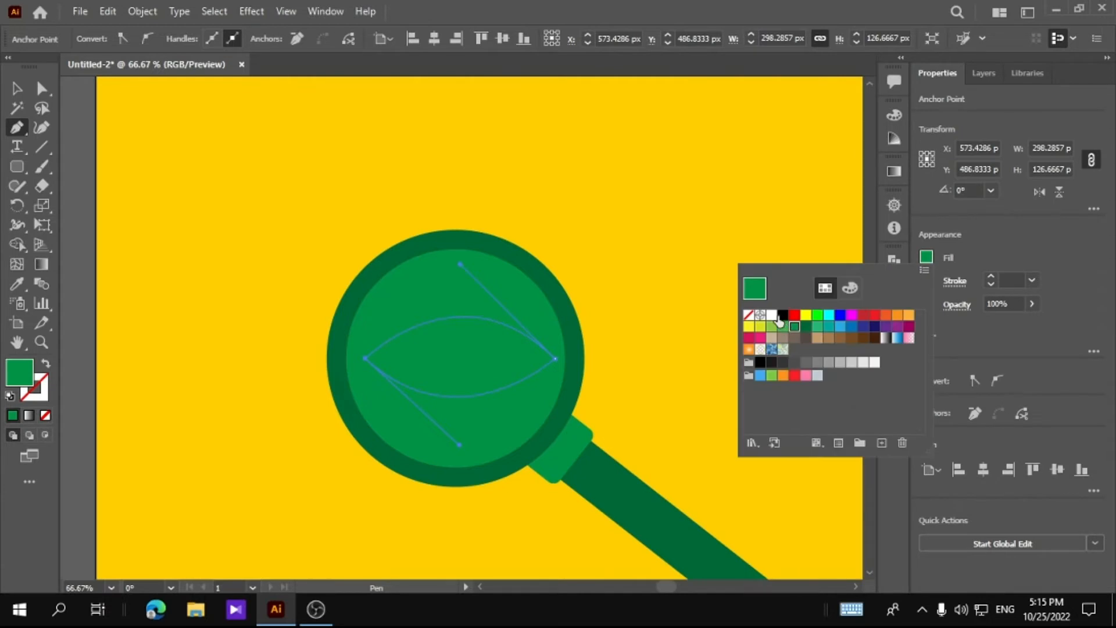
click(771, 315)
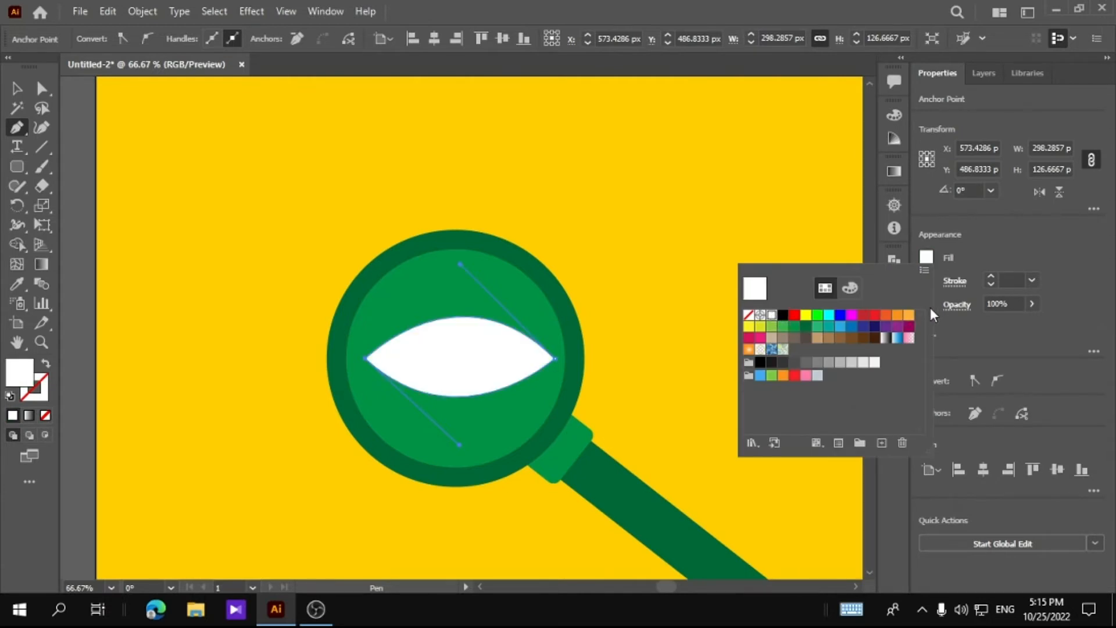
click(926, 260)
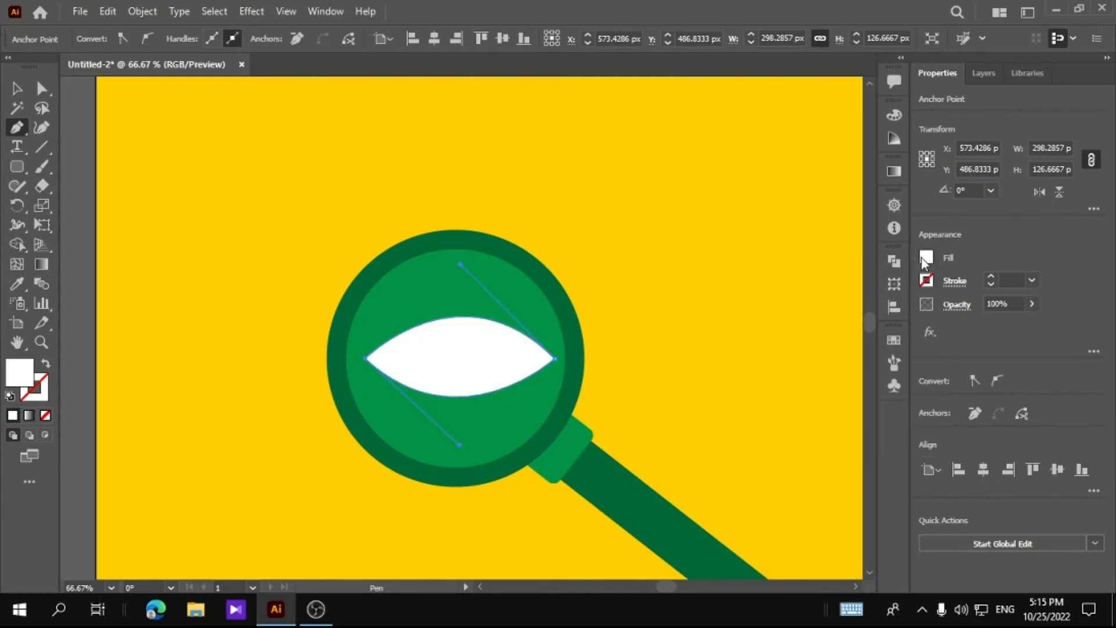
- Give the eye shape a dark green outline with a stroke weight of 6 pt
click(927, 281)
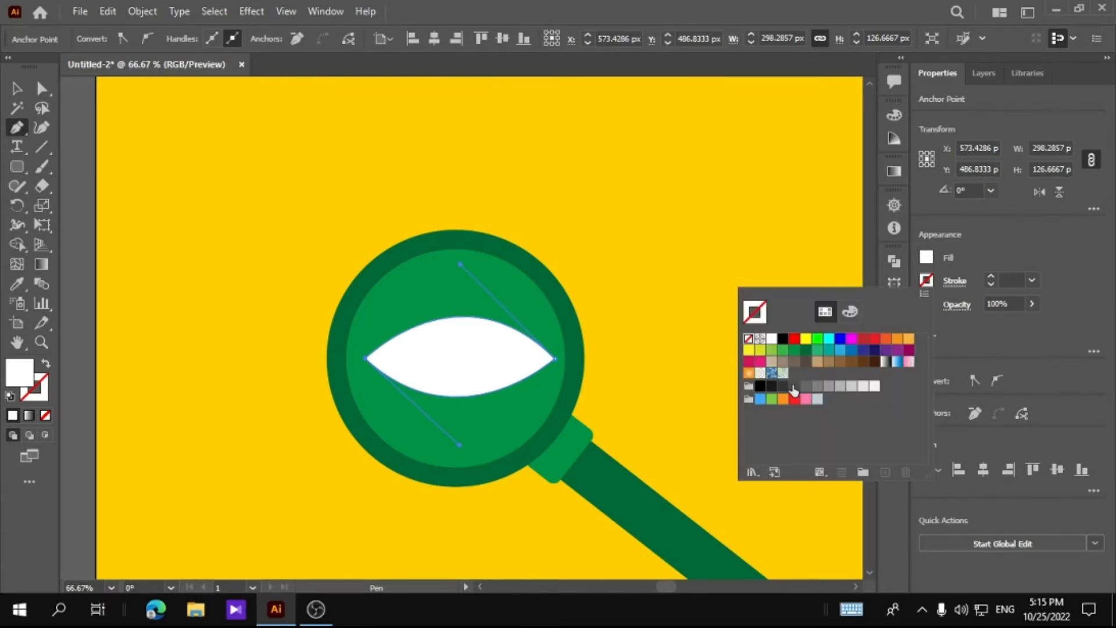
click(806, 350)
click(991, 276)
click(992, 276)
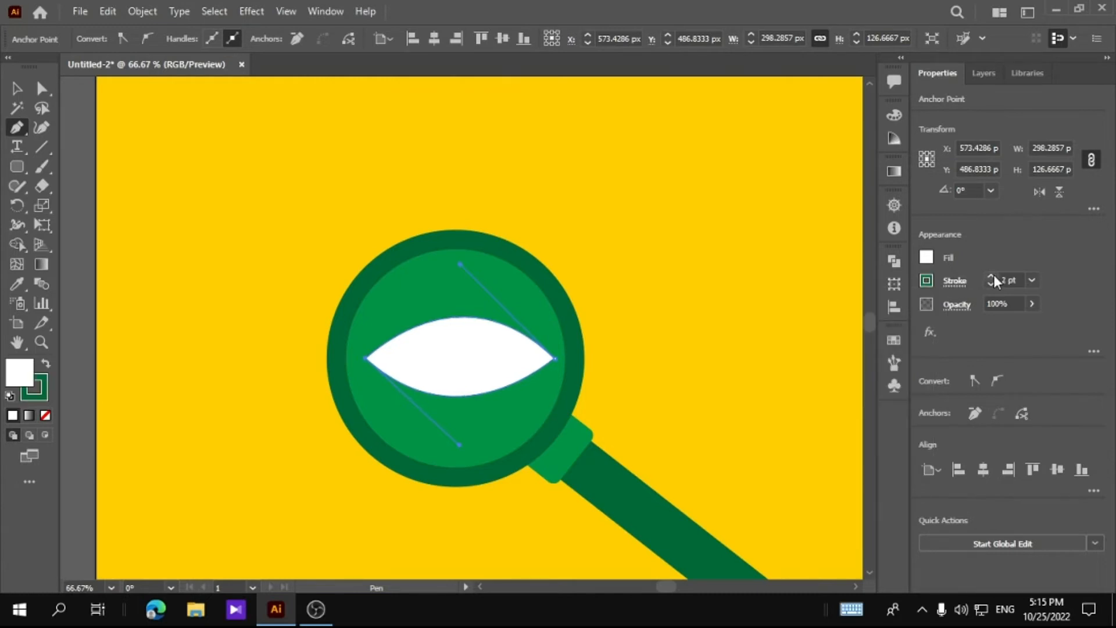
click(992, 276)
click(992, 276)
click(992, 276)
click(992, 276)
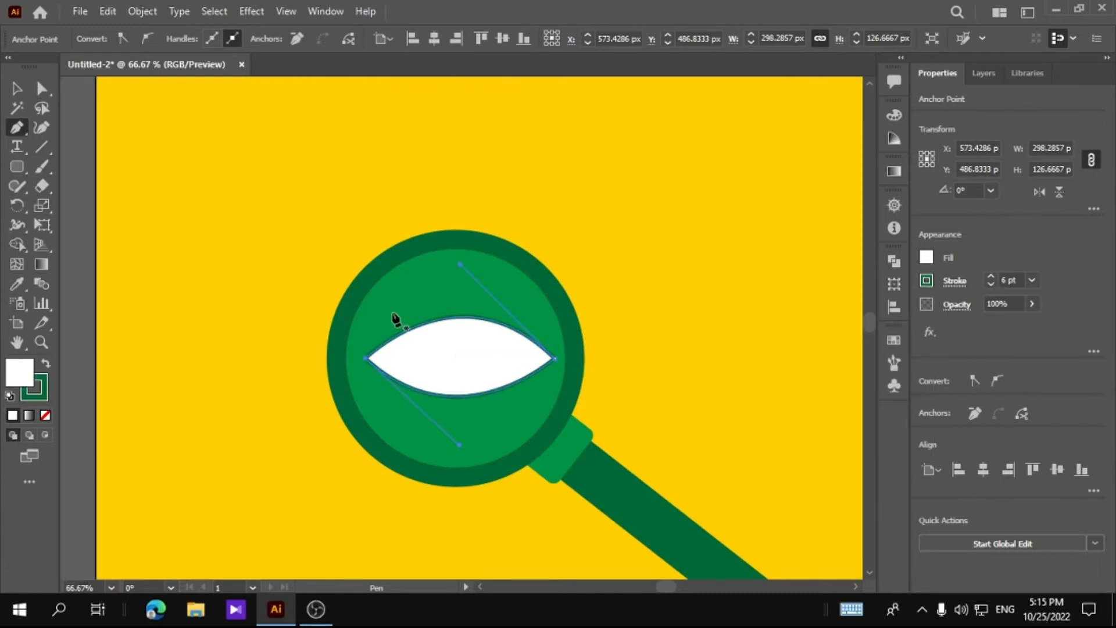
- Darken the eye outline's stroke colour to the deep green 003319 and deselect the shape
double_click(41, 397)
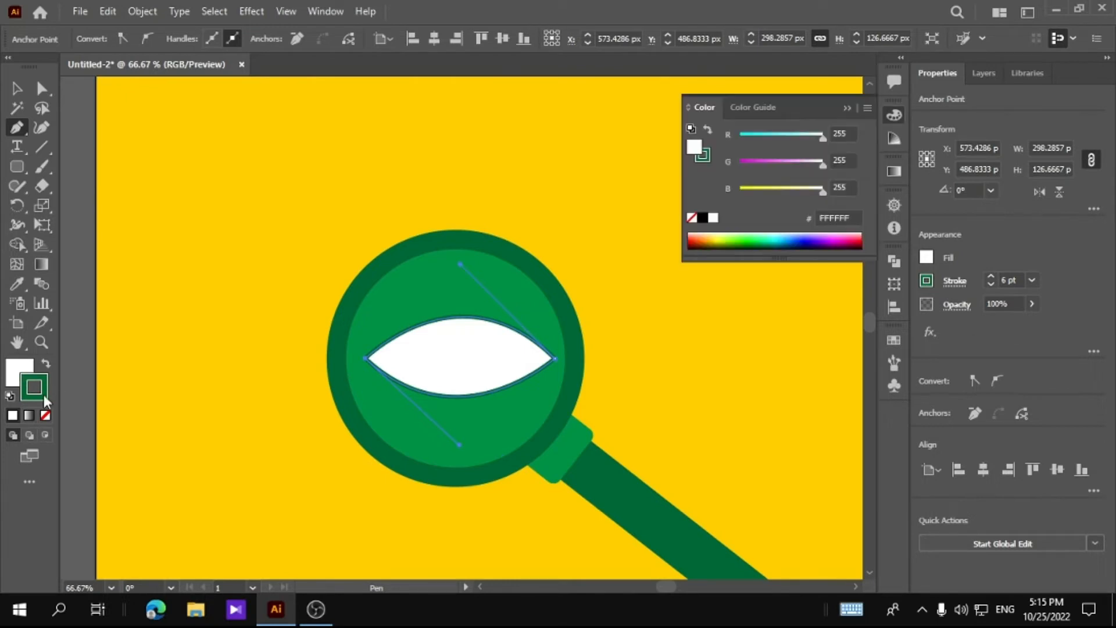
drag(807, 424, 818, 448)
click(991, 293)
key(v)
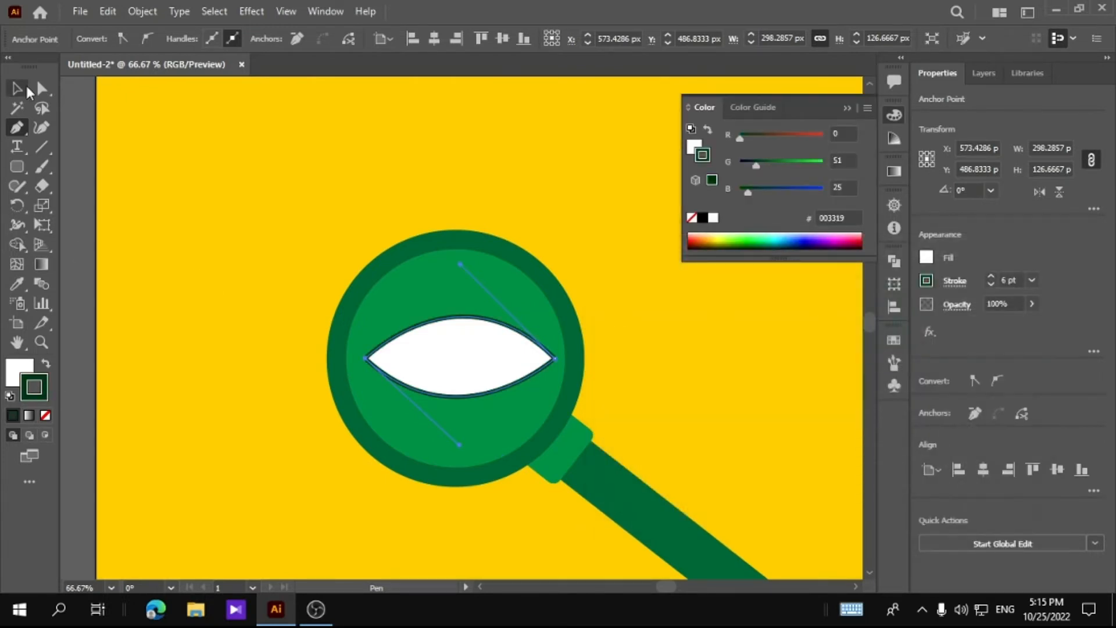
click(846, 110)
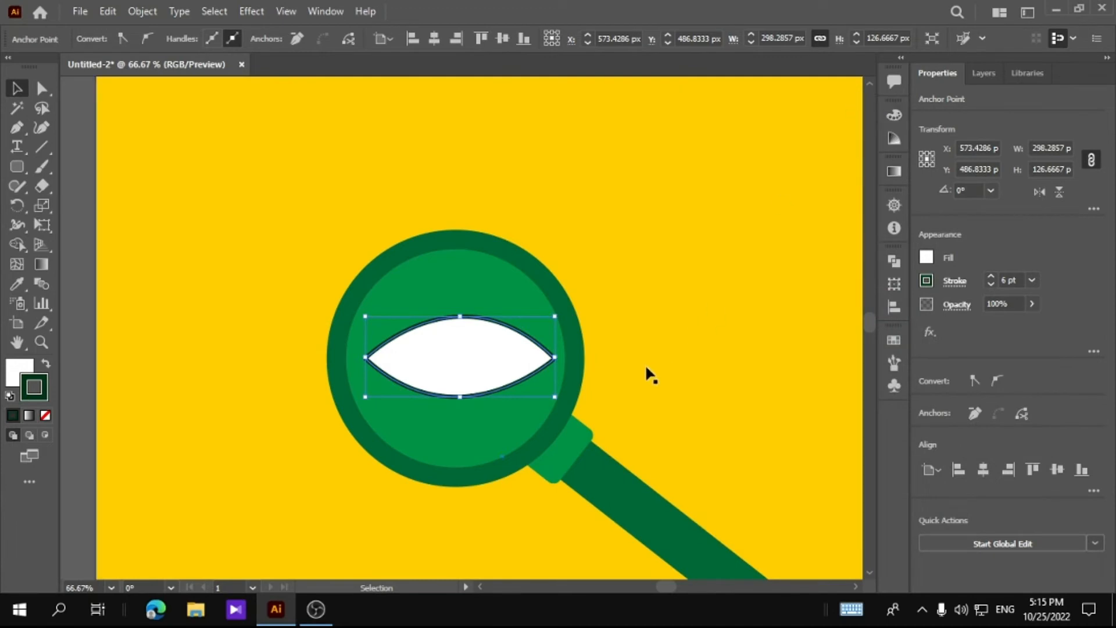
click(646, 367)
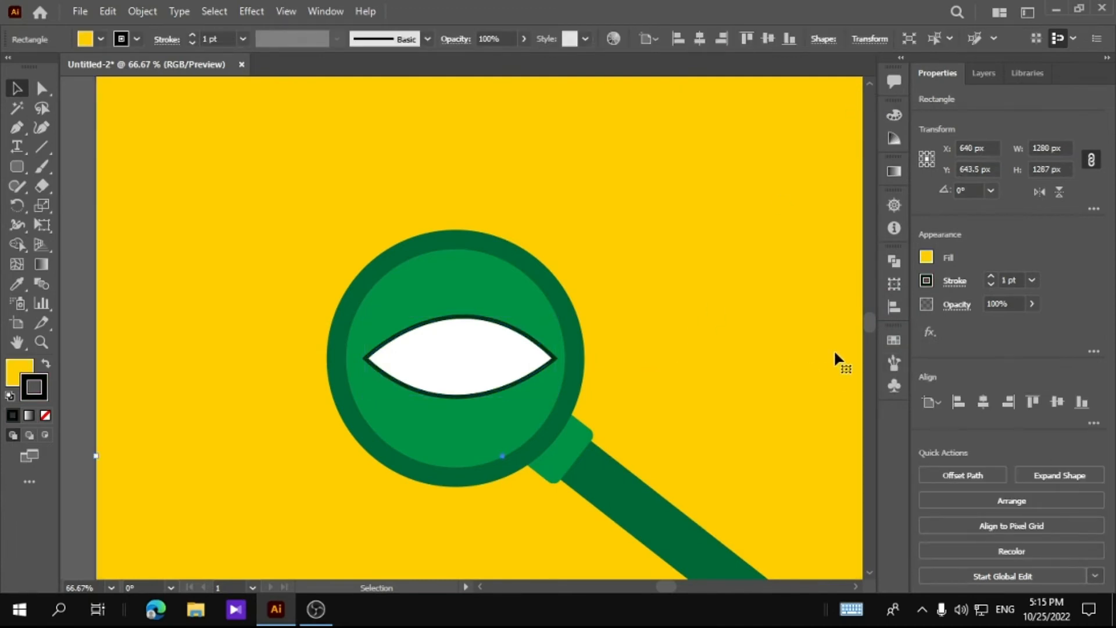
- Flatten the eye's upper curve slightly by adjusting the direction handle of its right corner point
click(40, 88)
click(491, 323)
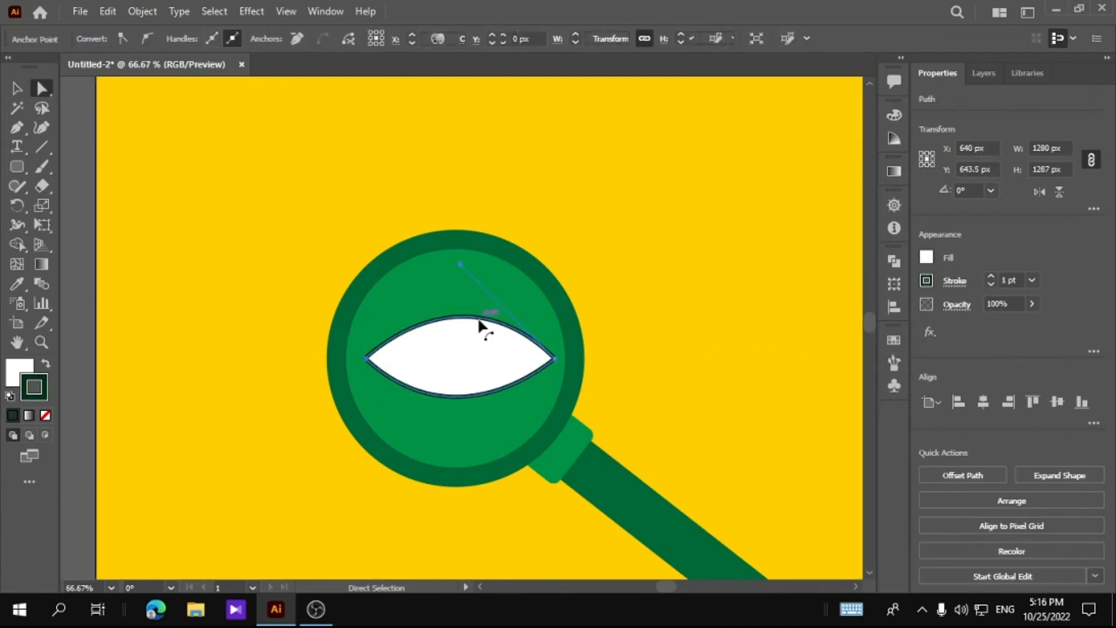
drag(460, 264, 451, 275)
click(816, 325)
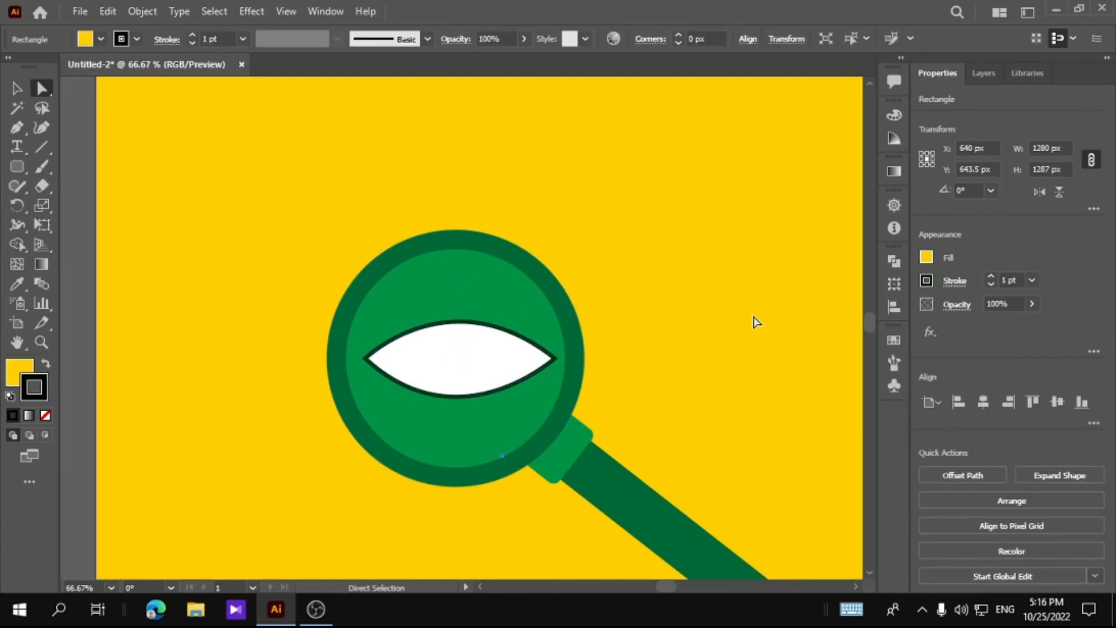
- Draw a circle about 107 px across over the eye's upper middle and fill it with black
click(17, 168)
drag(17, 168, 83, 207)
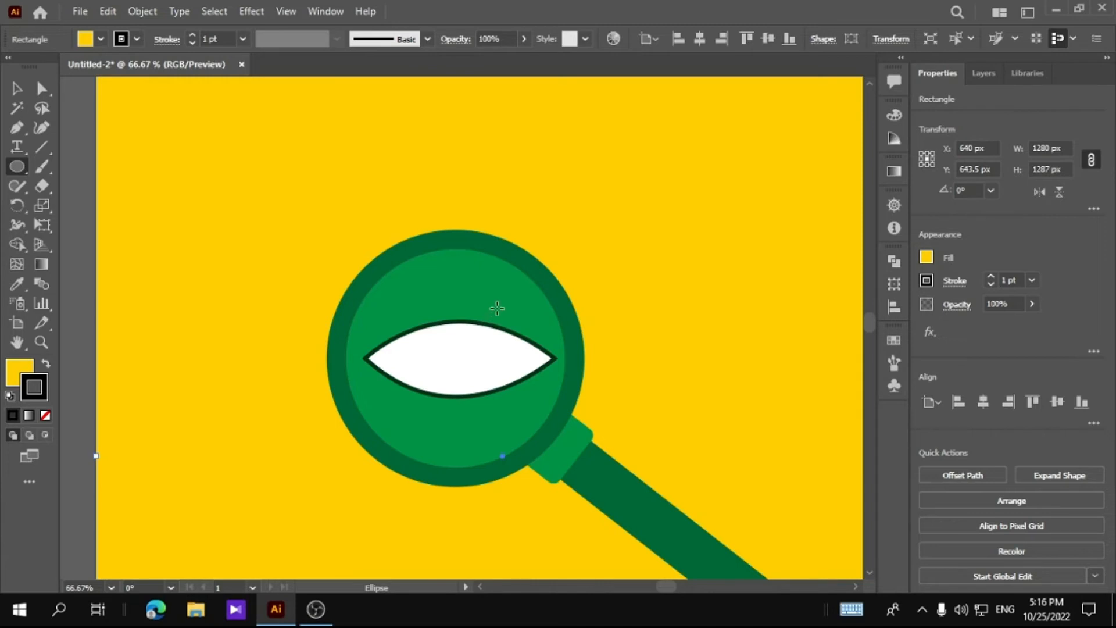
drag(497, 307, 429, 372)
click(20, 372)
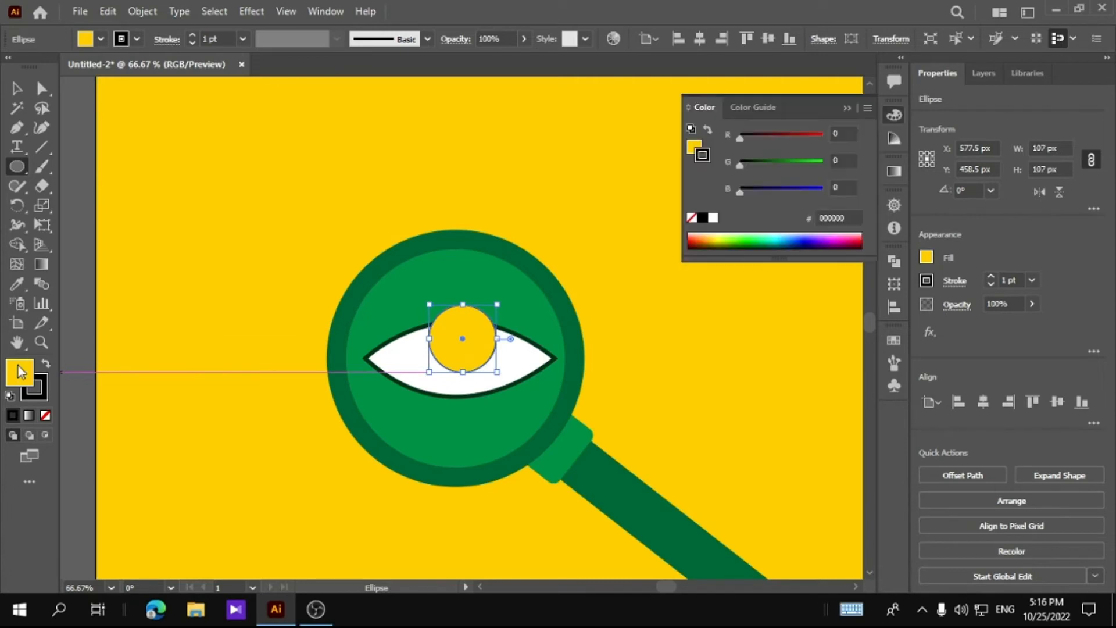
click(20, 372)
drag(622, 324, 592, 496)
click(990, 293)
key(v)
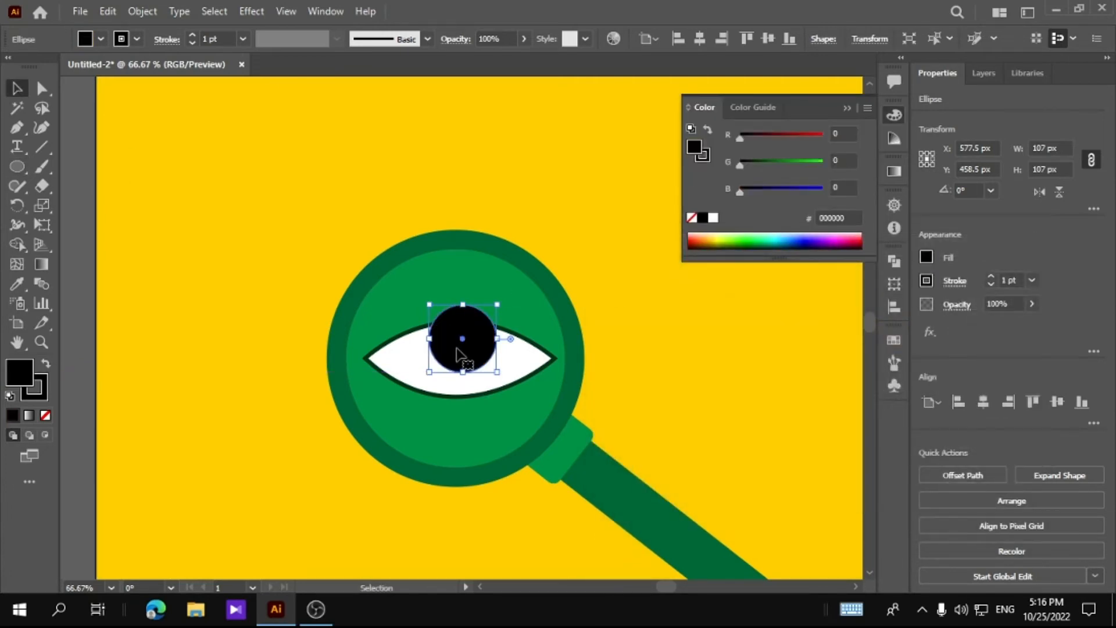
- Enlarge the black circle to about 115 px and centre it horizontally over the eye, overlapping the upper lid
drag(463, 339, 501, 371)
key(ctrl+z)
click(586, 272)
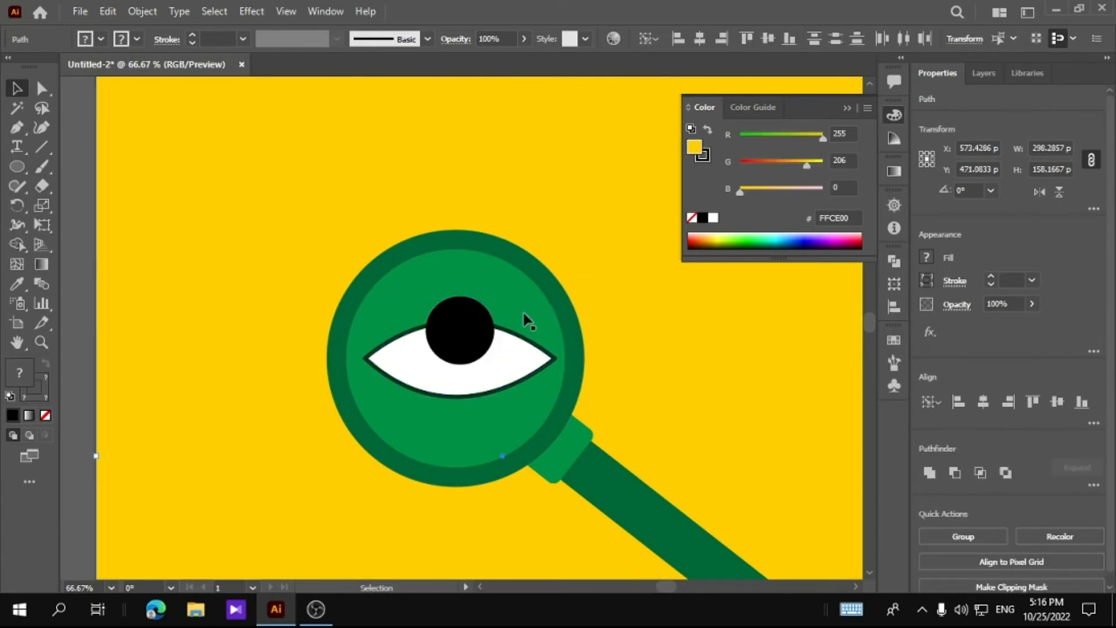
click(488, 326)
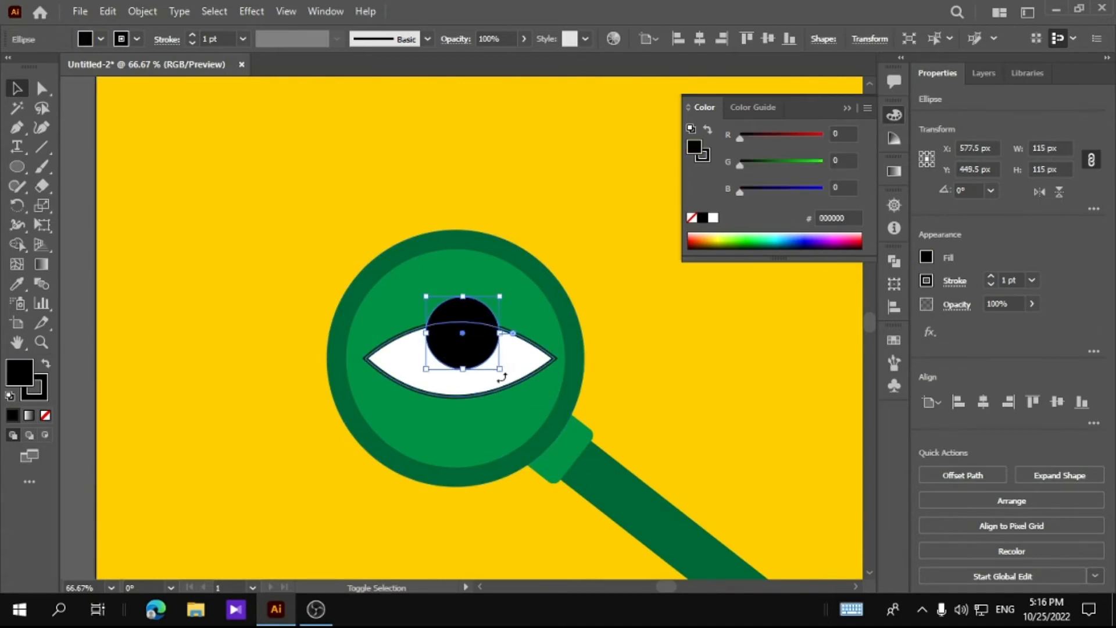
drag(462, 336, 462, 337)
- Cut the black circle along the upper eyelid with the Knife tool and delete the part above the lid
click(449, 329)
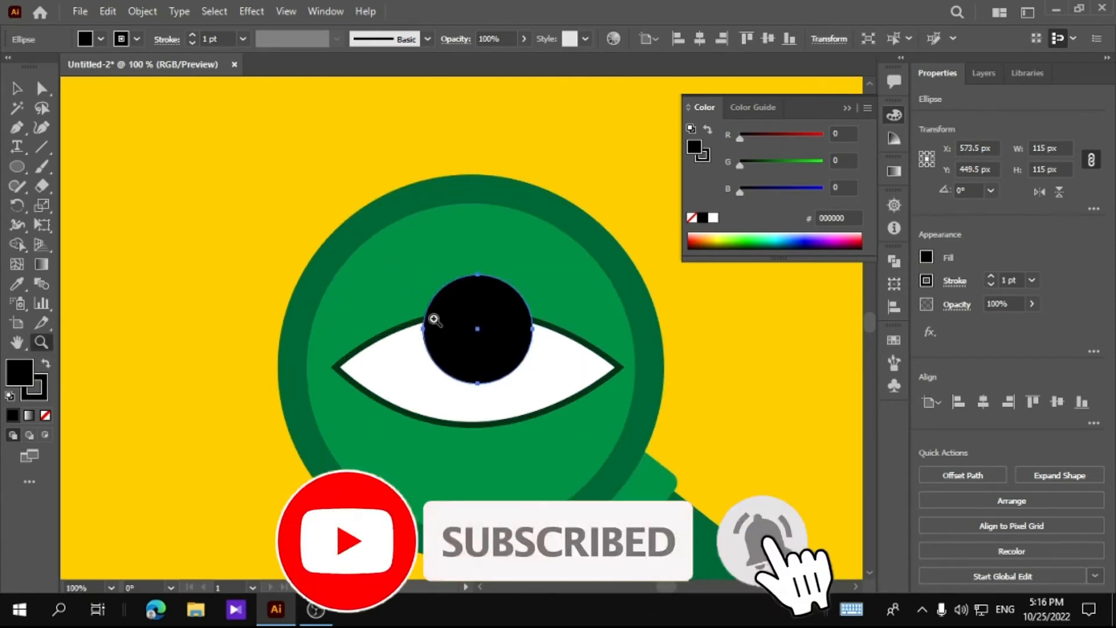
click(473, 326)
mouse_move(42, 186)
mouse_down()
mouse_move(117, 201)
mouse_move(105, 225)
mouse_up()
mouse_move(317, 318)
mouse_down()
mouse_move(428, 308)
mouse_move(519, 327)
mouse_up()
click(16, 89)
click(291, 244)
click(462, 299)
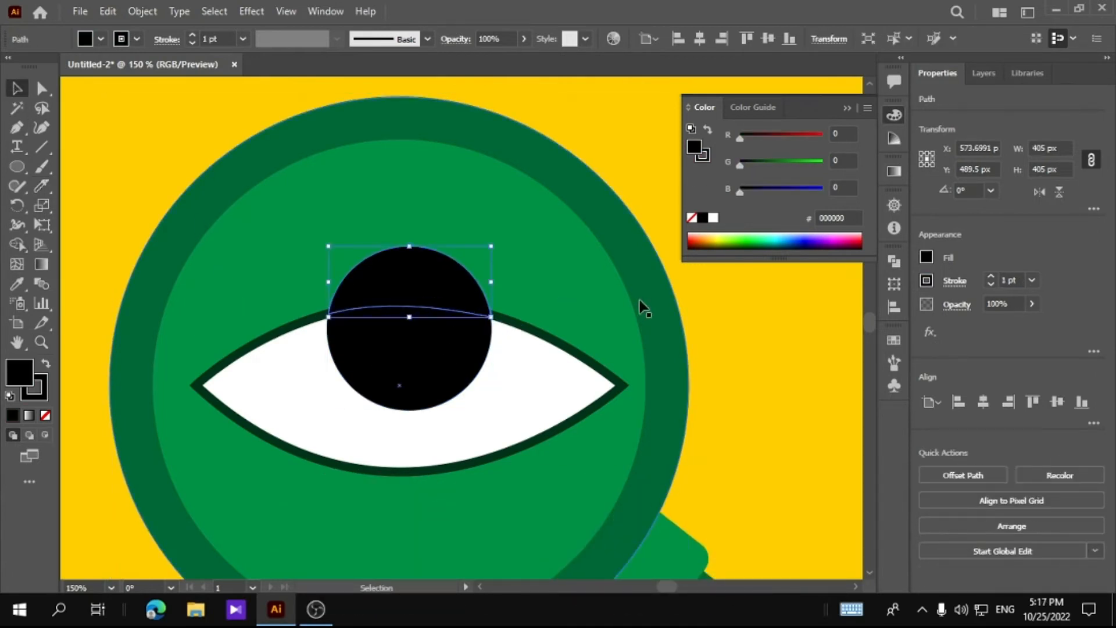
key(Delete)
click(41, 89)
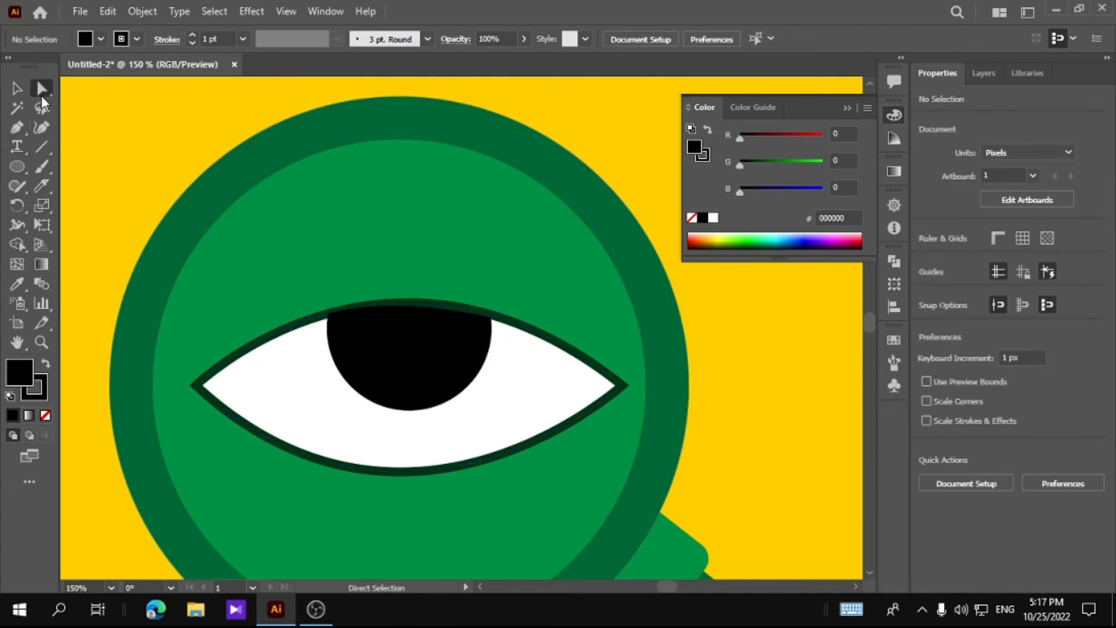
- Bend the black pupil shape's top edge to follow the upper eyelid by adjusting the direction handle of its left corner point
click(411, 373)
click(331, 316)
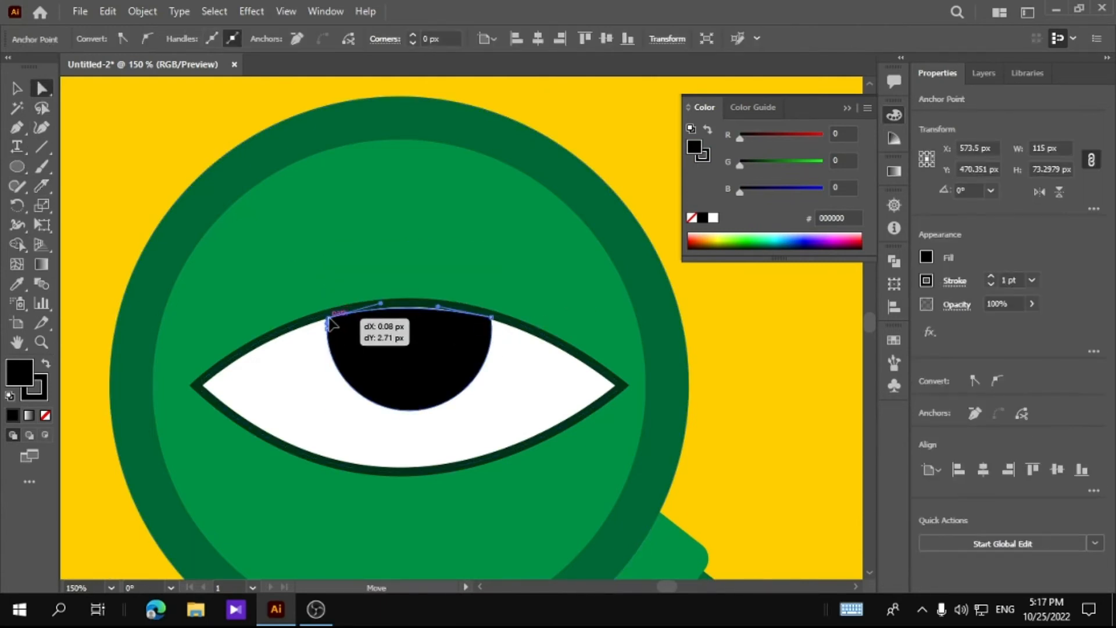
drag(386, 304, 389, 299)
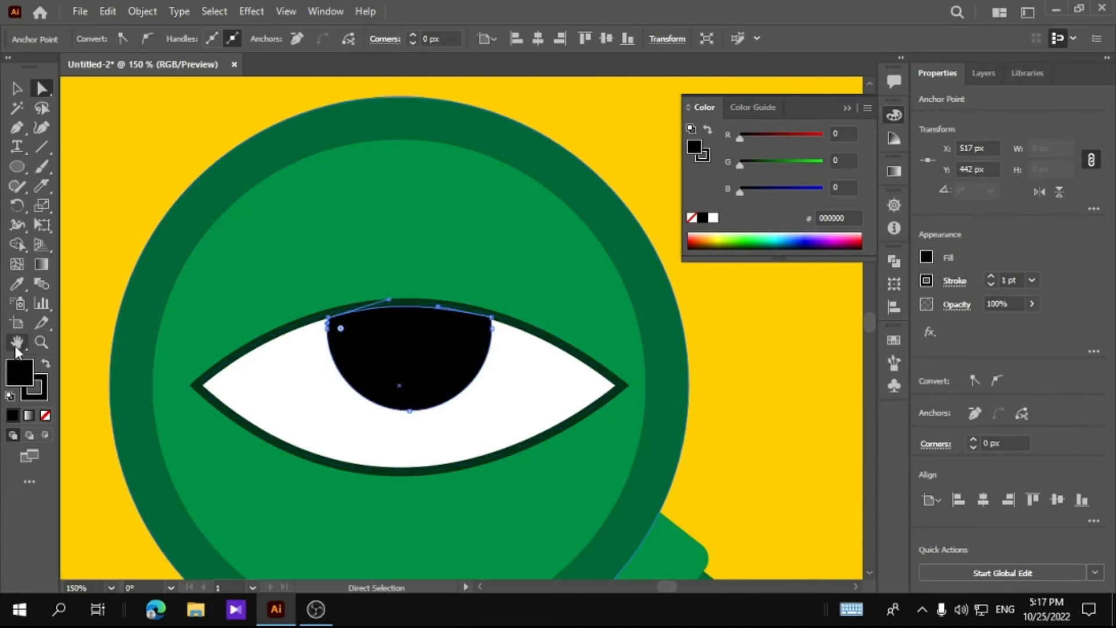
- Fill the cropped black pupil shape with the very dark green 001900
click(17, 285)
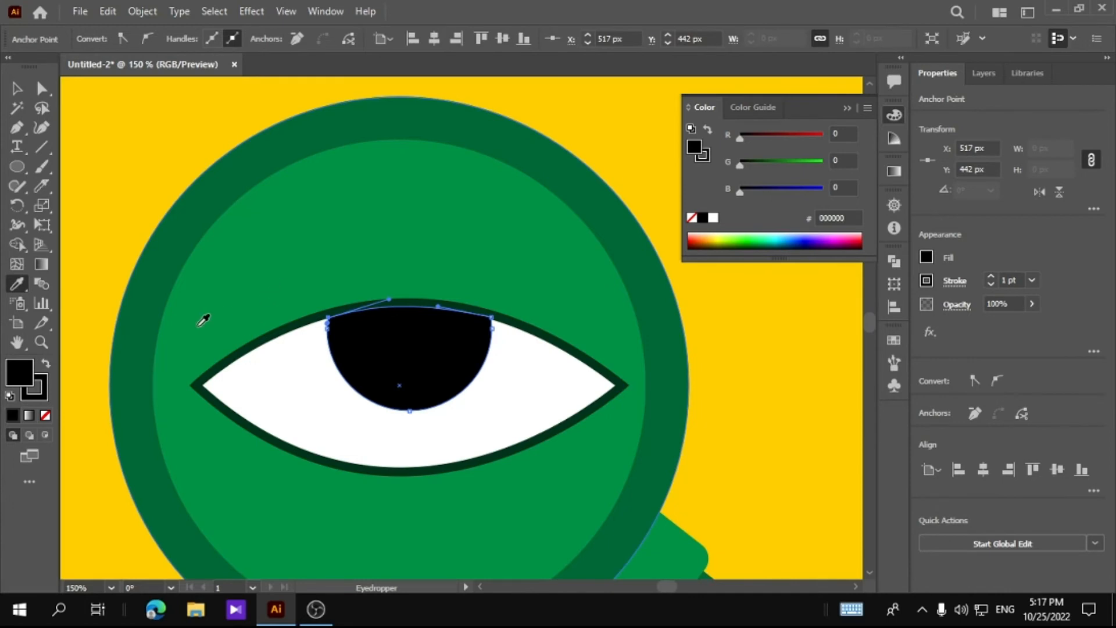
double_click(25, 377)
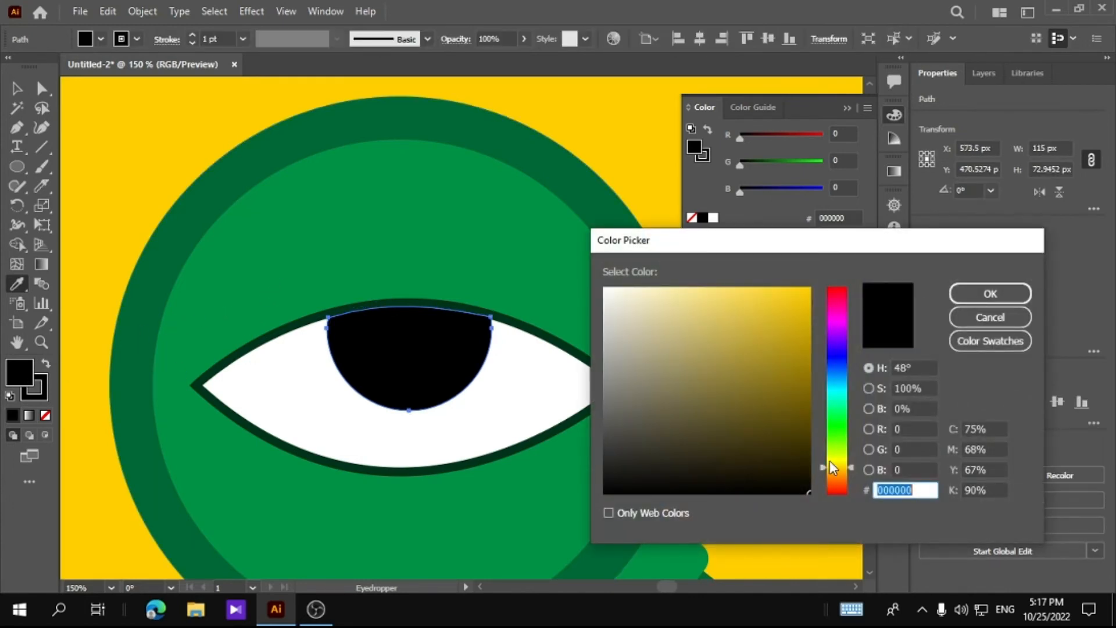
click(830, 451)
click(812, 449)
drag(835, 448, 848, 424)
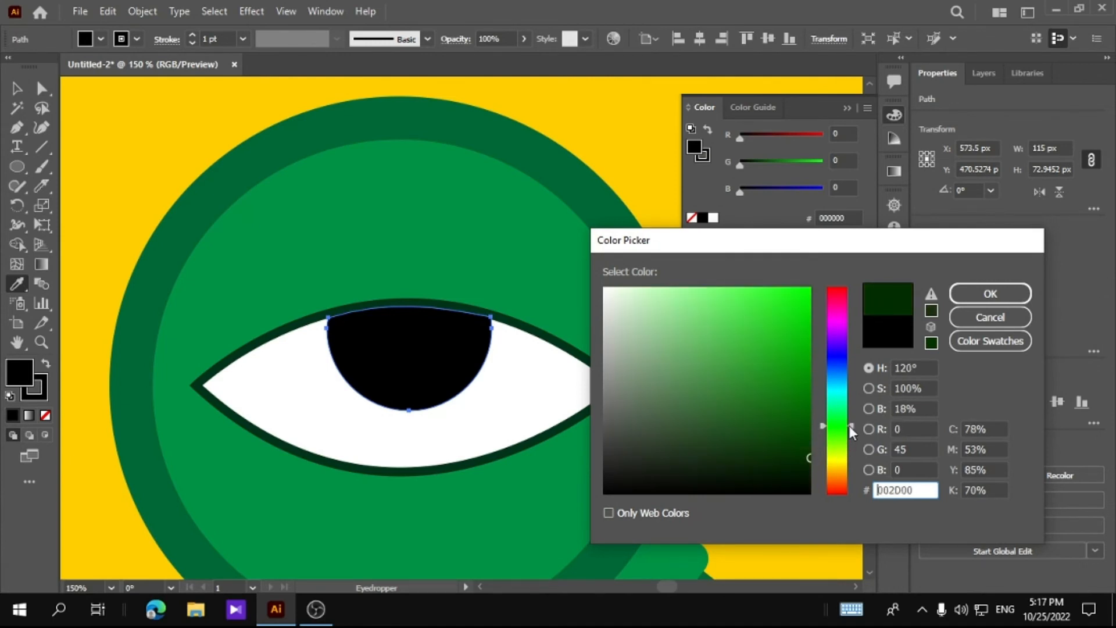
click(814, 465)
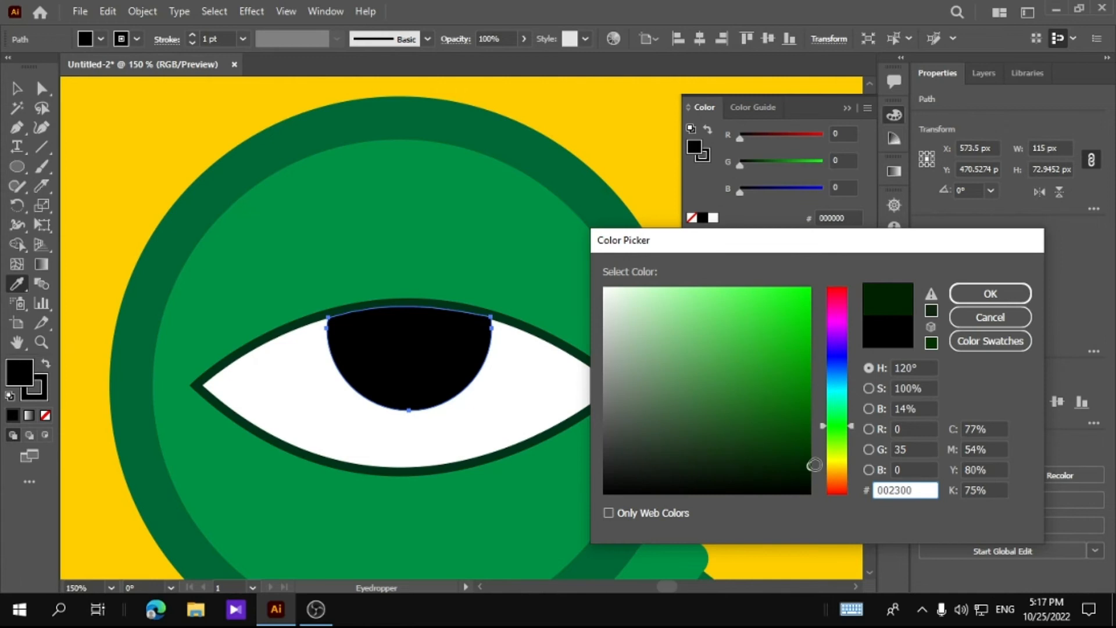
mouse_move(815, 465)
mouse_down()
mouse_move(803, 471)
mouse_move(813, 473)
mouse_up()
click(990, 294)
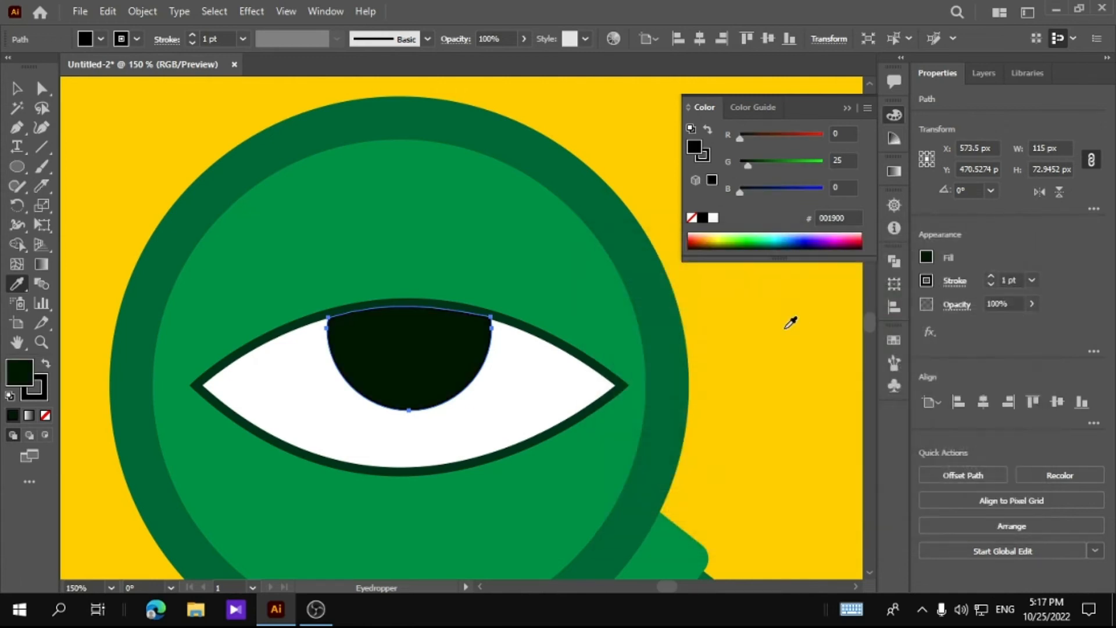
- Reduce the stroke weight of the dark green pupil
click(16, 89)
click(276, 169)
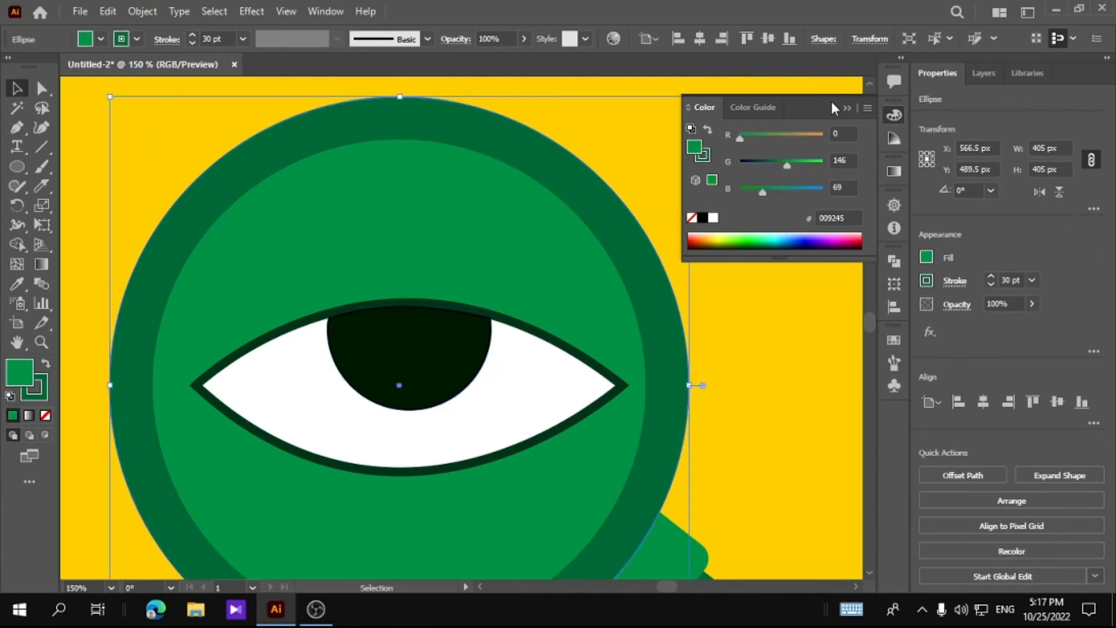
click(470, 371)
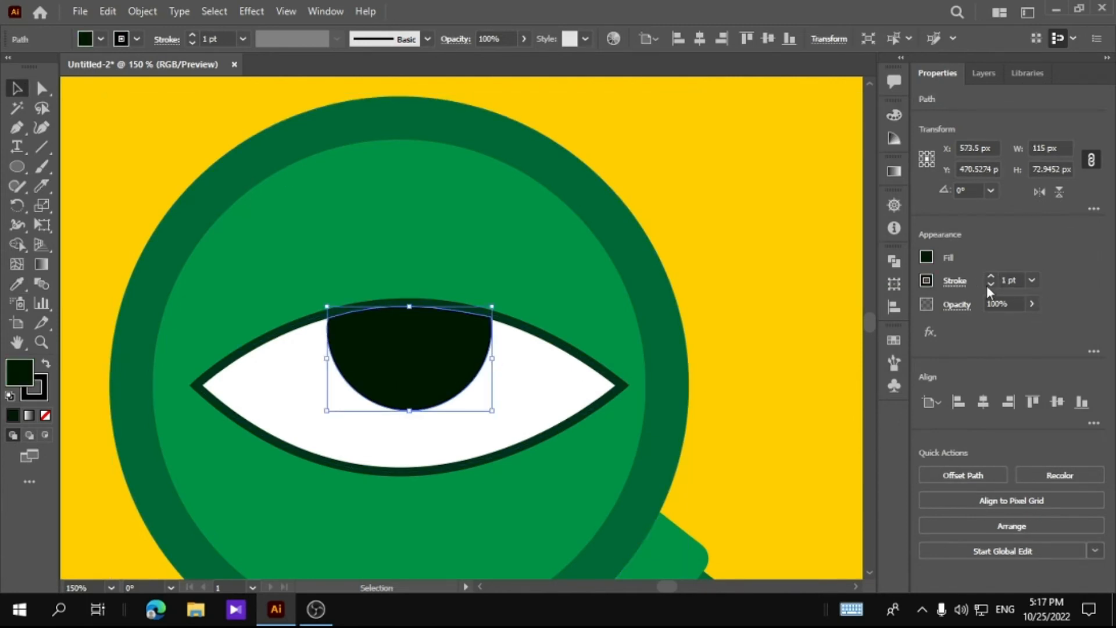
click(992, 283)
click(993, 283)
click(571, 309)
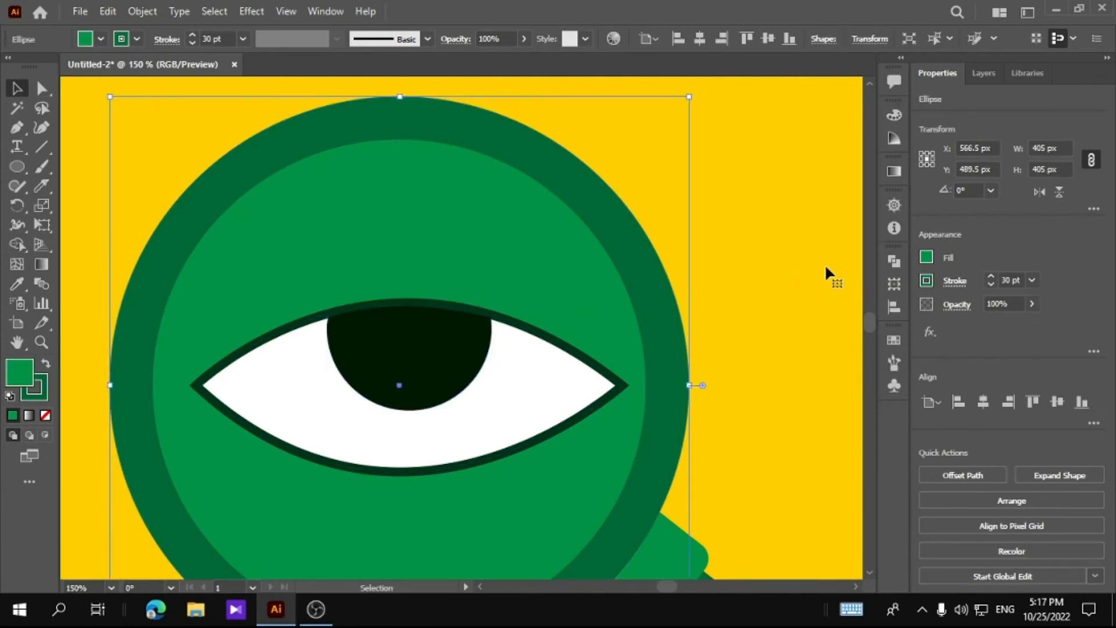
click(826, 270)
- Draw a highlight circle about 17 px across inside the right part of the pupil and fill it with white
click(17, 166)
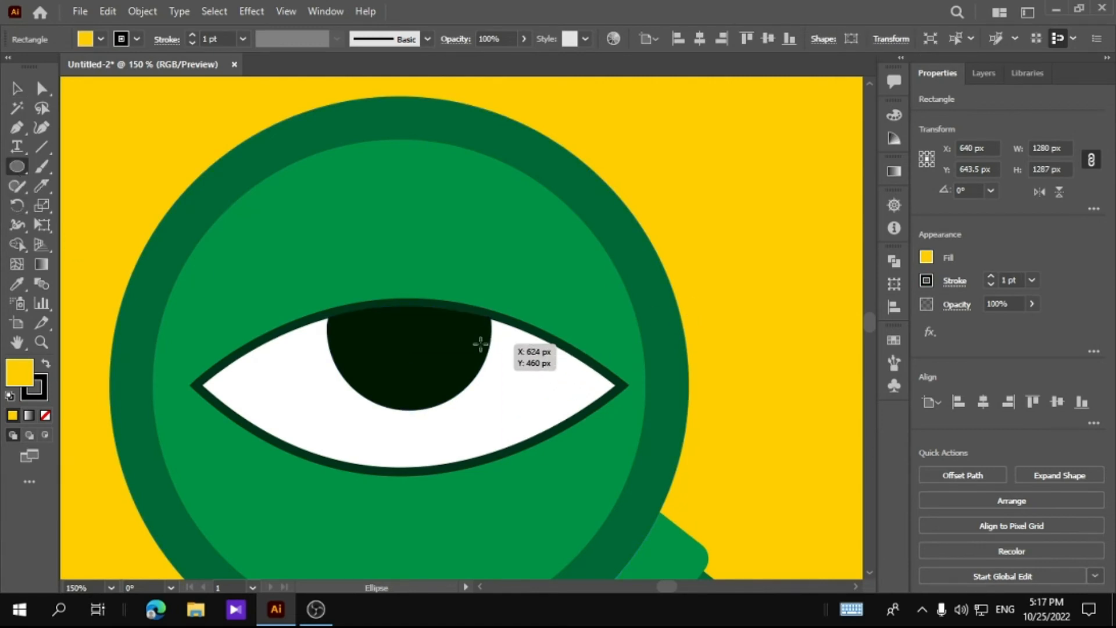
drag(469, 339, 451, 366)
key(ctrl+z)
key(ctrl+z)
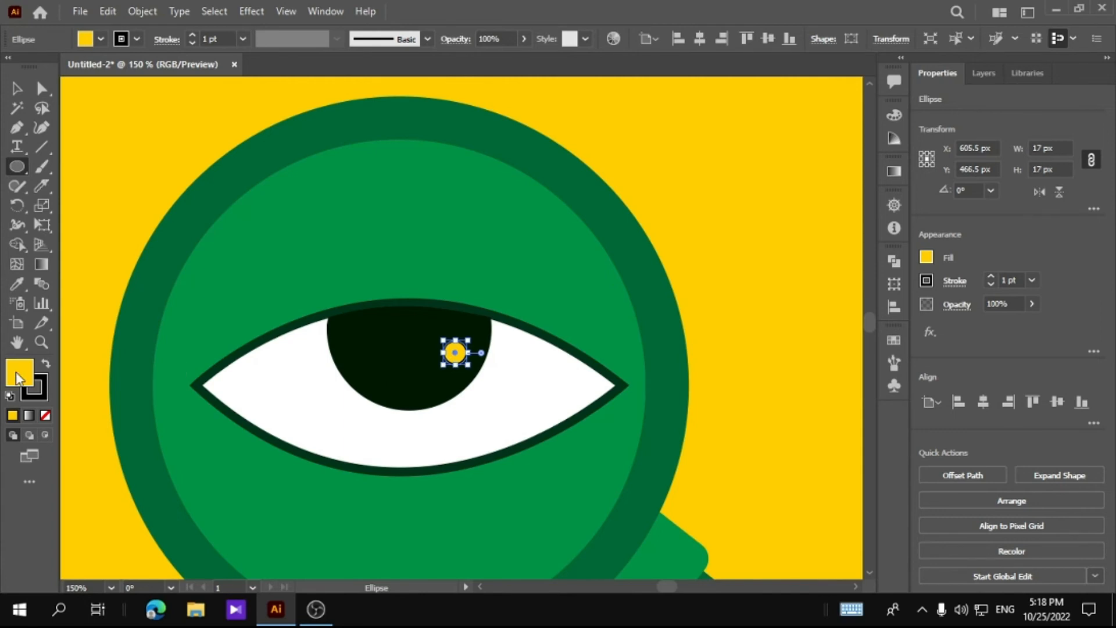
double_click(19, 372)
drag(633, 309, 600, 286)
click(988, 298)
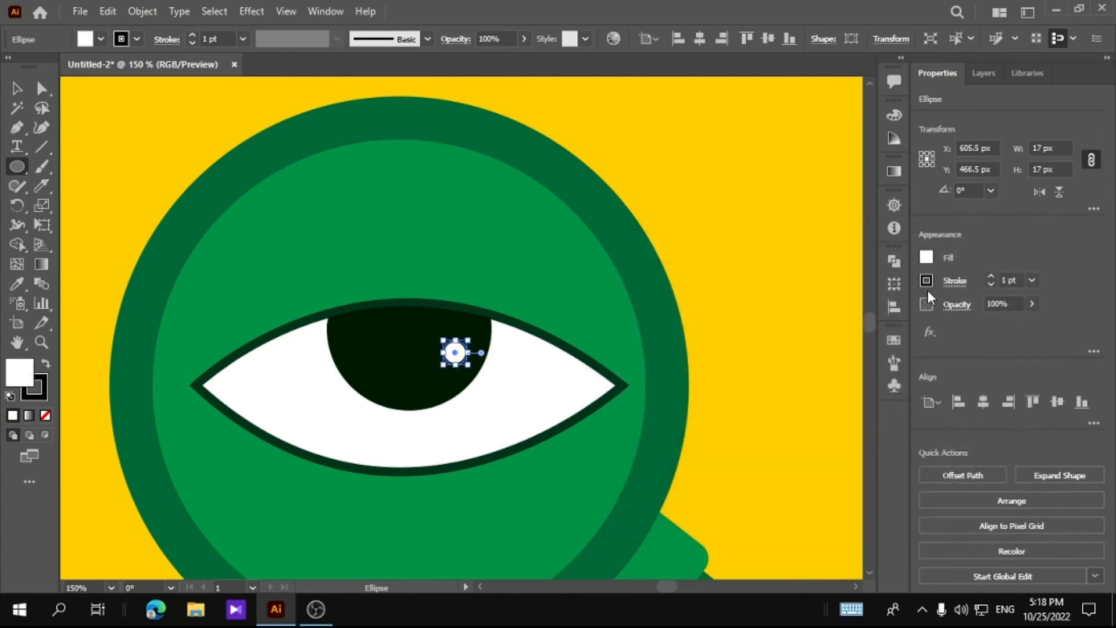
- Remove the white highlight's outline and shift it slightly up and left within the pupil
click(925, 281)
key(slash)
click(925, 281)
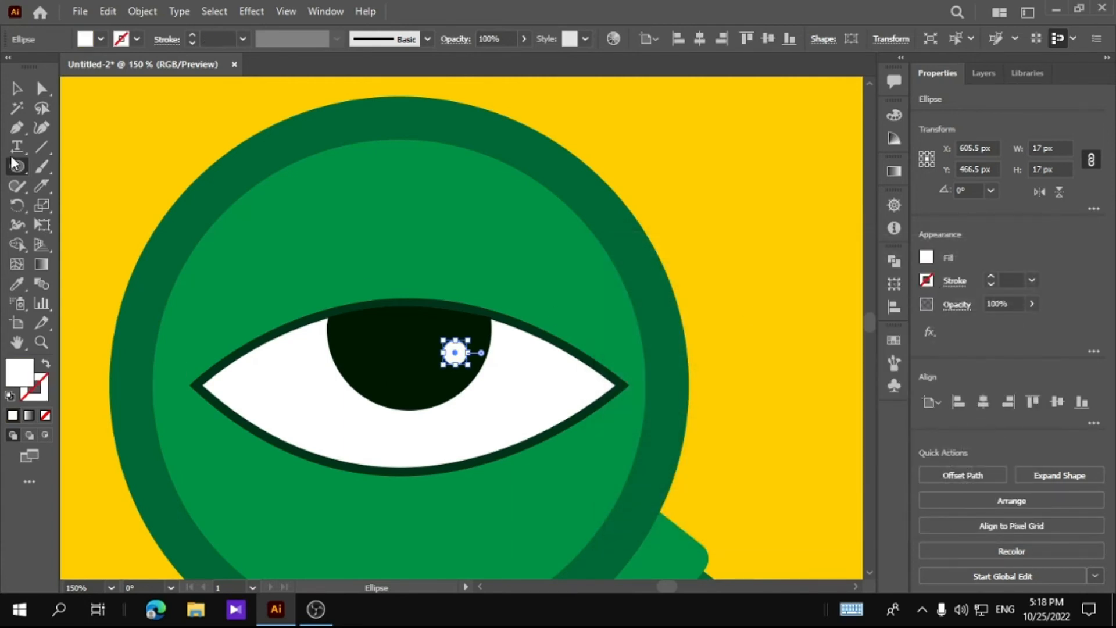
key(v)
drag(455, 351, 446, 343)
click(696, 291)
- Lock the yellow background rectangle so that it cannot be selected
double_click(17, 342)
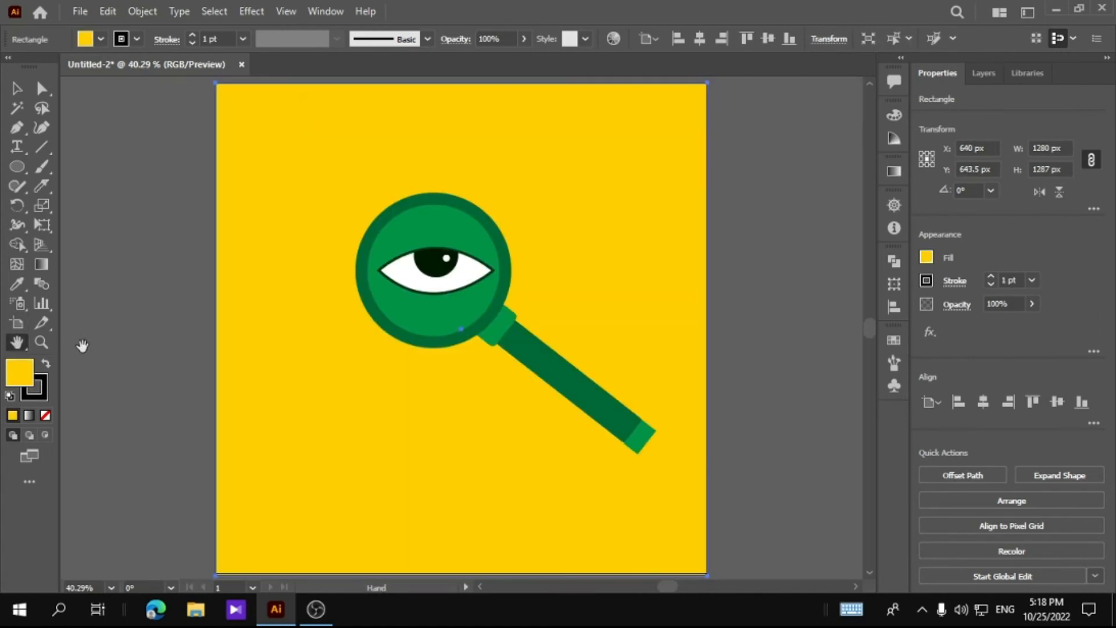
click(16, 89)
click(155, 308)
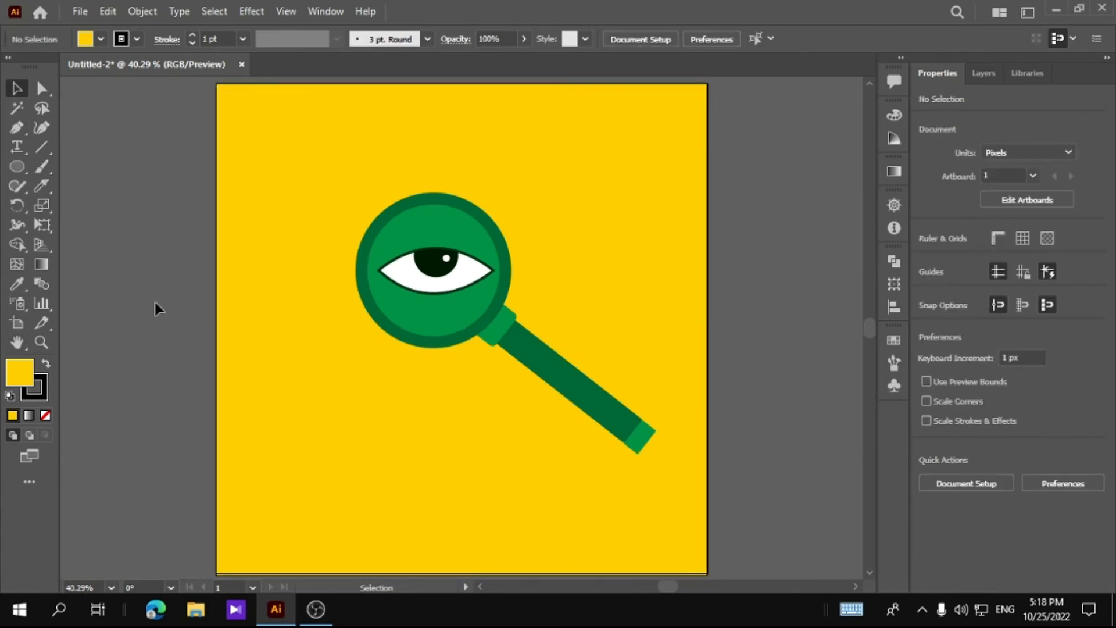
click(277, 254)
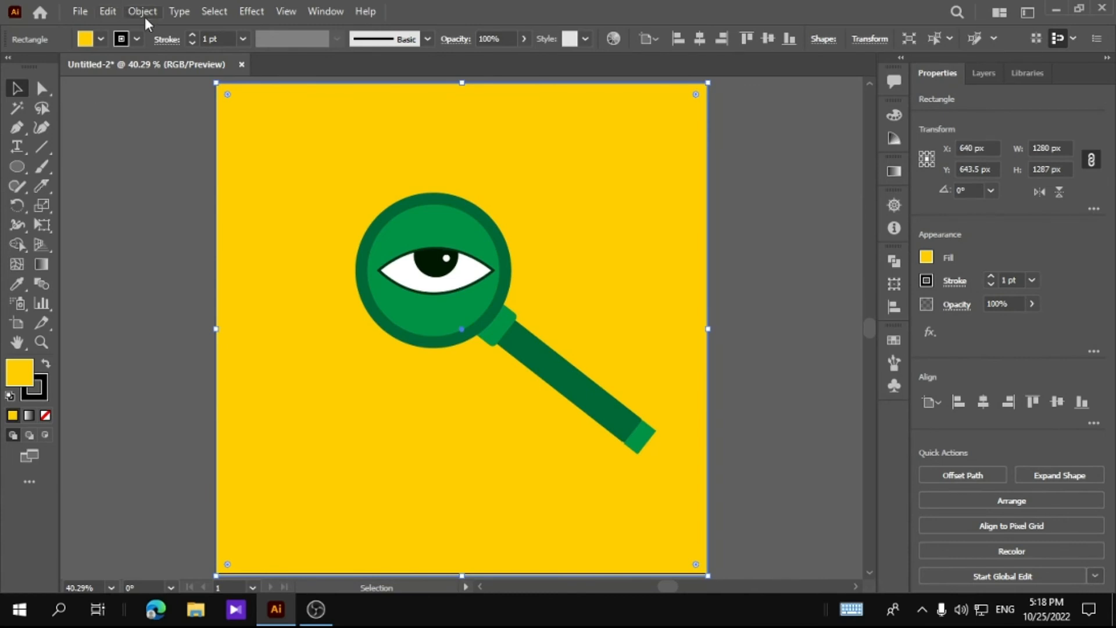
click(144, 15)
mouse_move(239, 118)
click(436, 120)
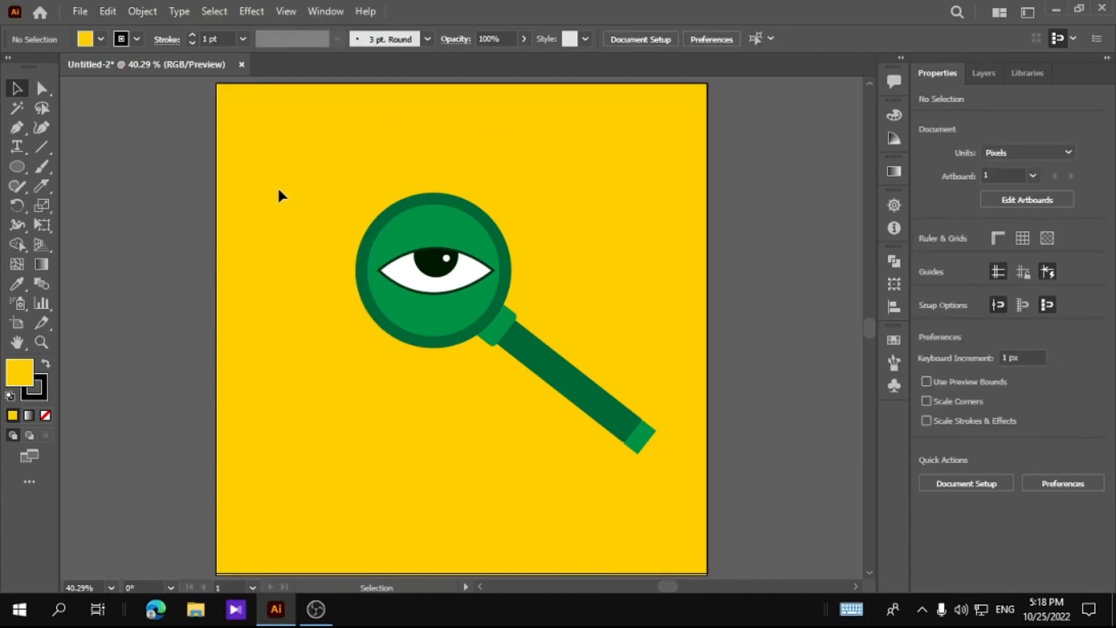
- Duplicate the whole magnifying glass with its eye and place the copy slightly down and left over the original
drag(662, 490, 593, 423)
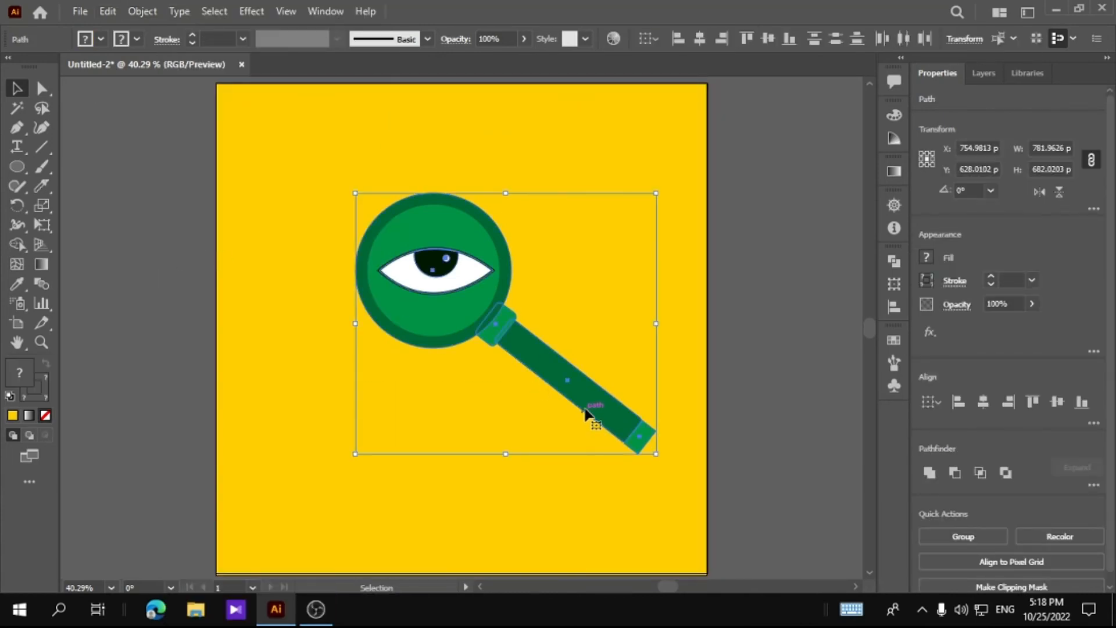
key(ctrl+c)
key(ctrl+v)
drag(522, 384, 551, 388)
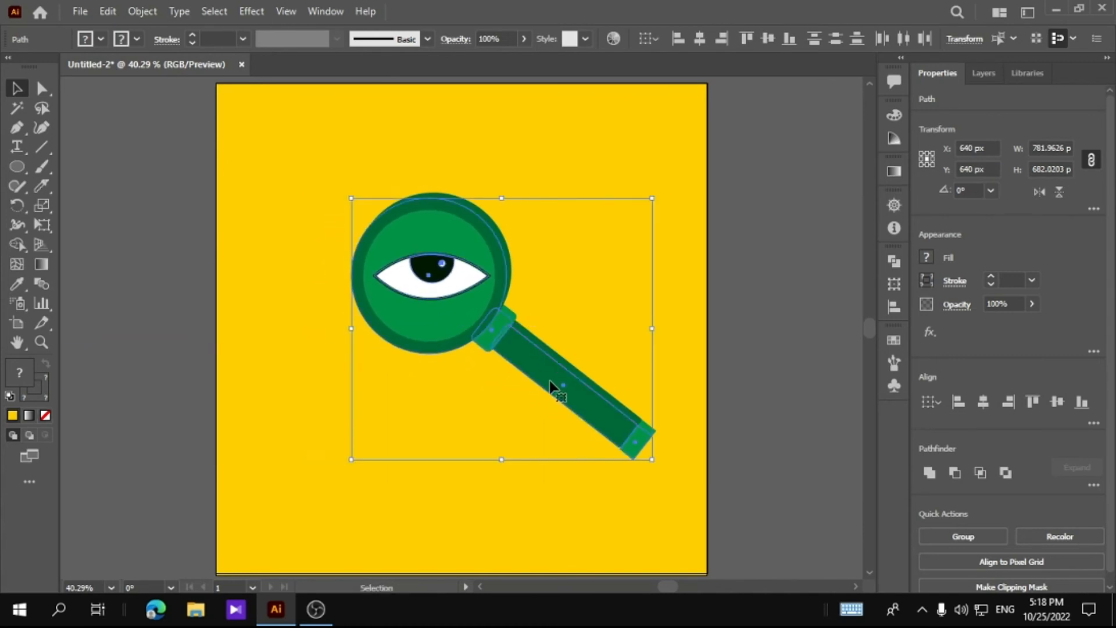
- Fill all parts of the copied magnifying glass with grey A0A0A0 and move the copy down and left of the original
double_click(37, 382)
mouse_move(627, 391)
mouse_down()
mouse_move(605, 399)
mouse_move(603, 362)
mouse_up()
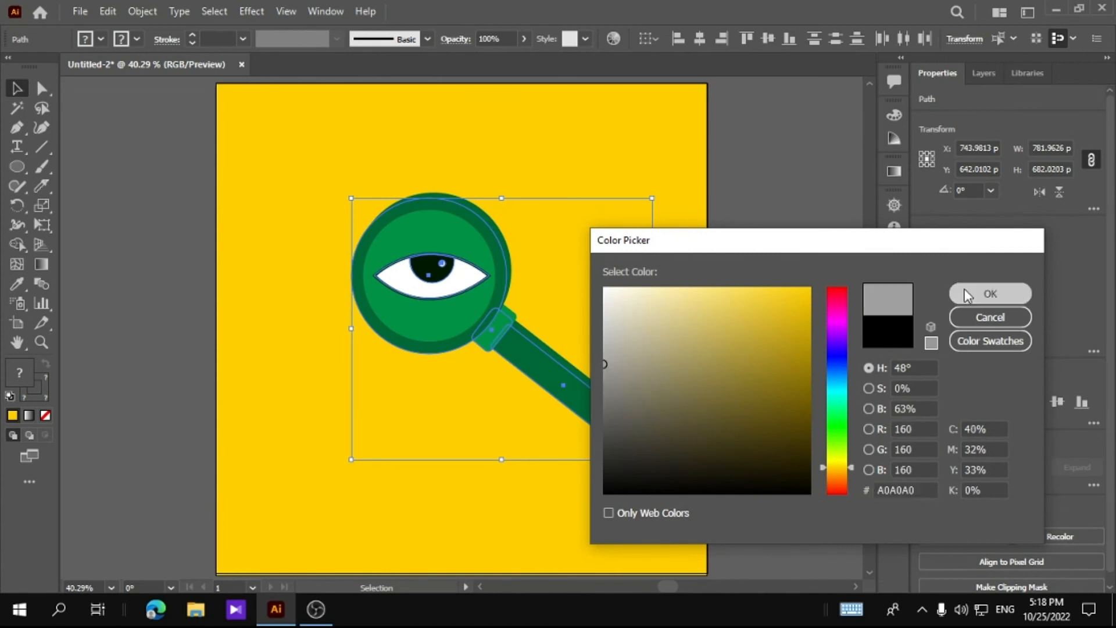
click(990, 293)
drag(512, 345, 474, 416)
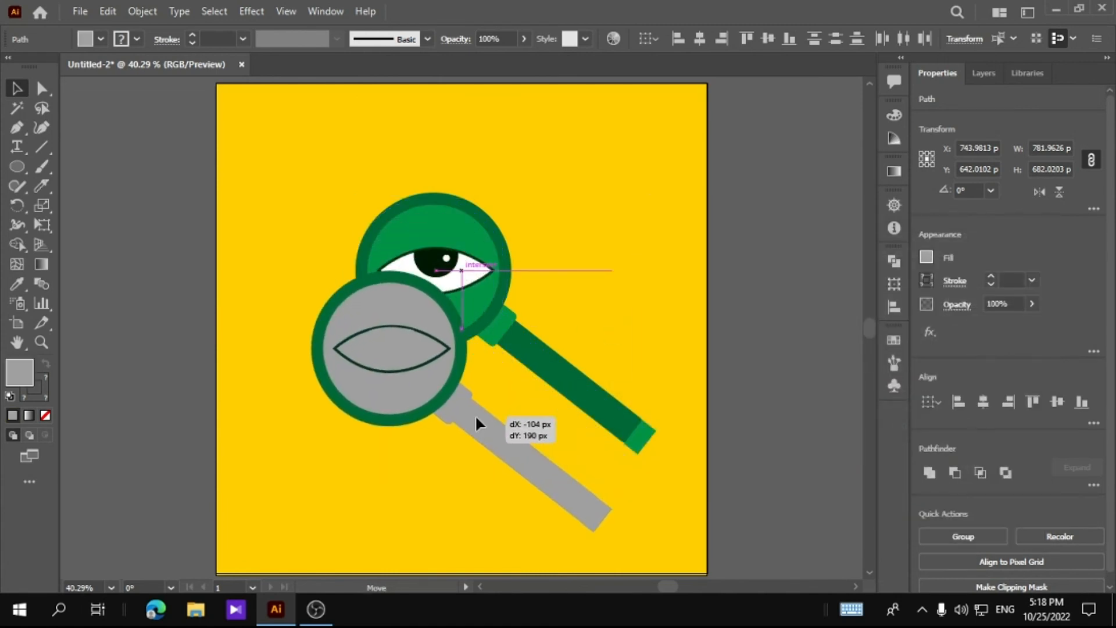
click(984, 73)
click(937, 73)
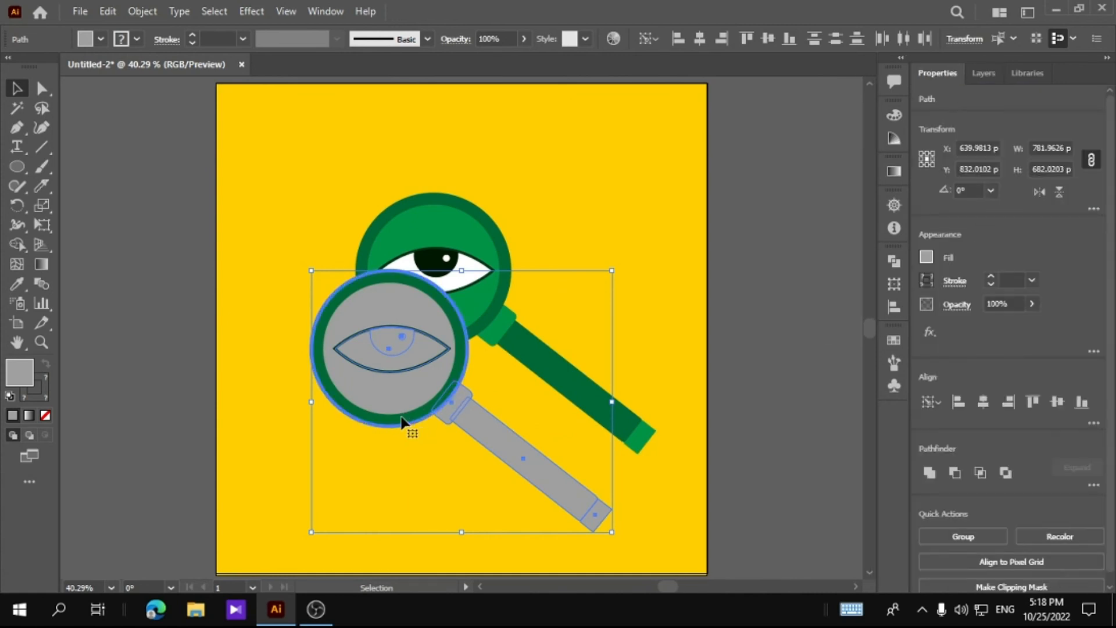
click(167, 416)
- Remove the green outlines from the lens circle and the eye shape of the grey copy
click(387, 423)
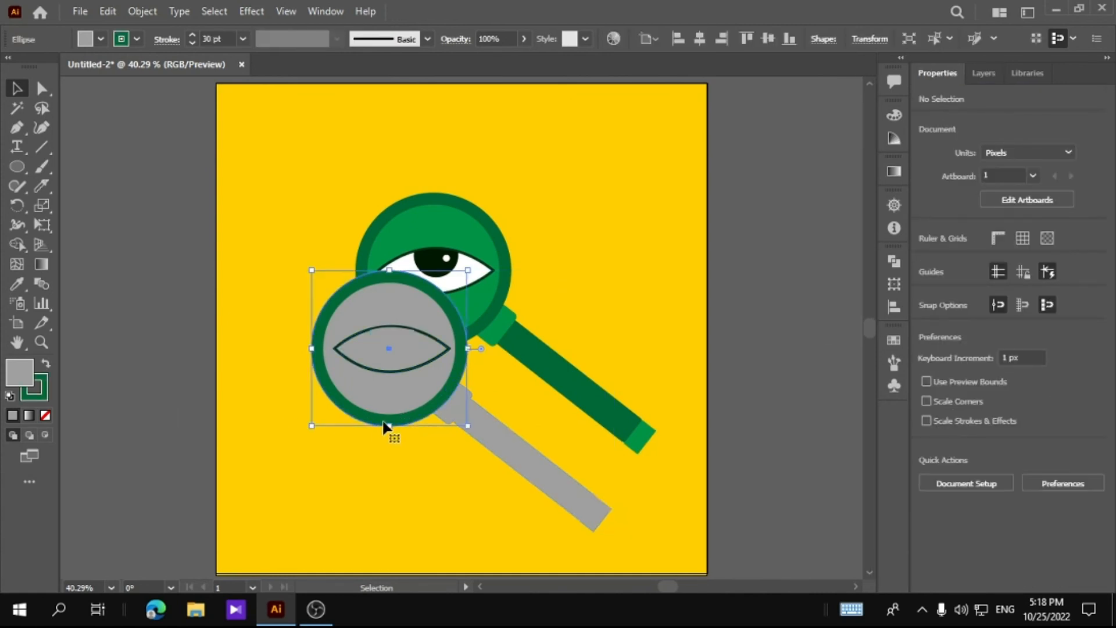
click(926, 281)
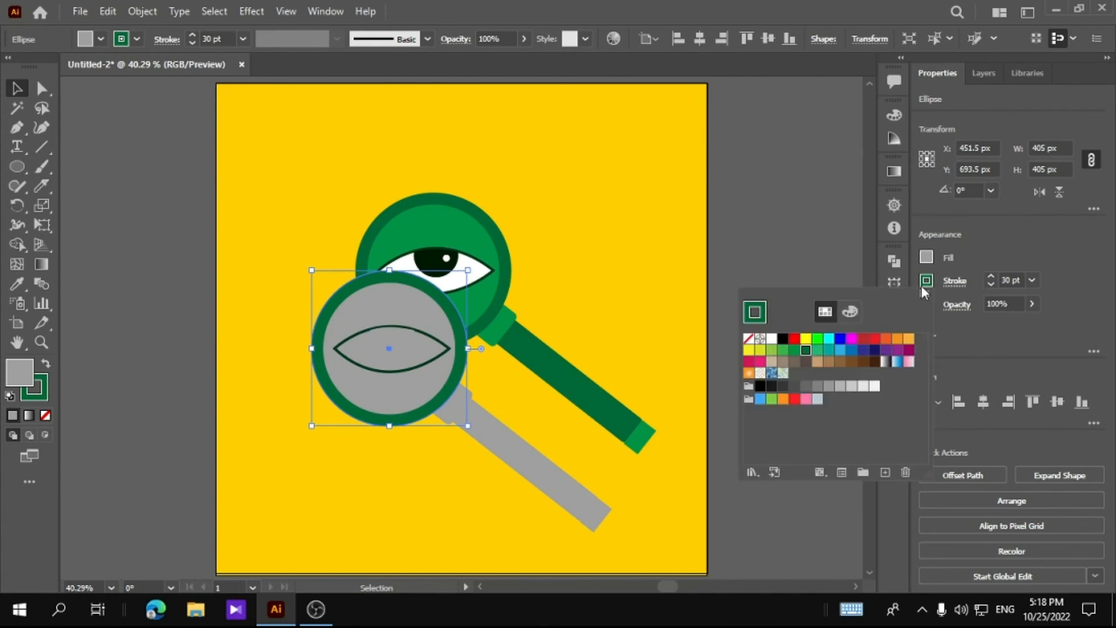
click(755, 312)
click(435, 357)
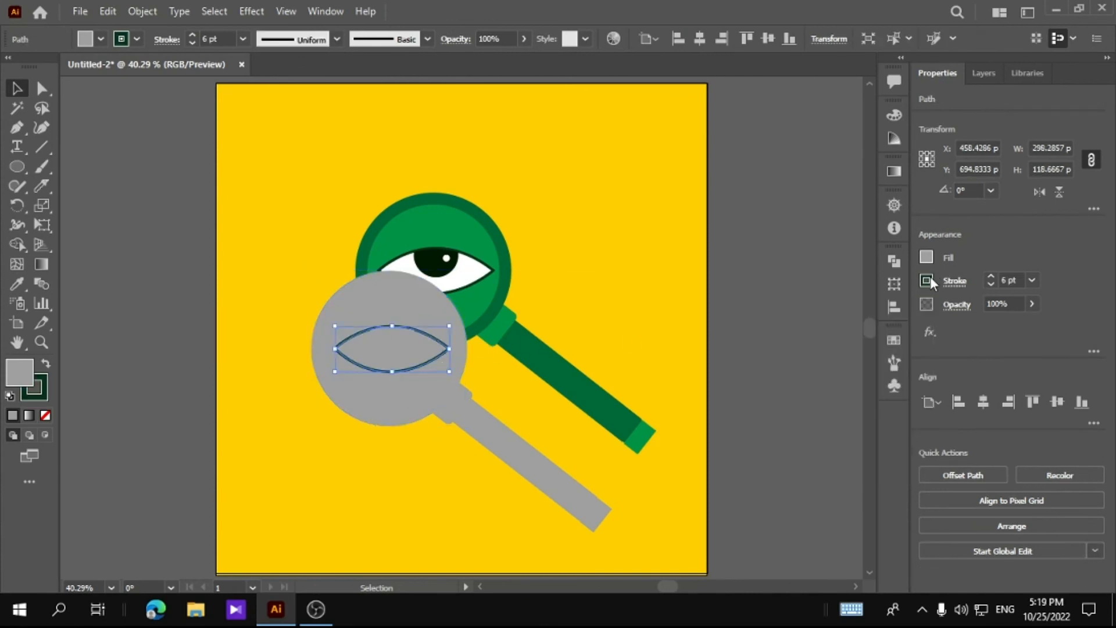
click(926, 280)
click(750, 335)
click(134, 372)
- Select the grey copy's parts and return them to a slight down-left offset over the green magnifying glass
click(398, 401)
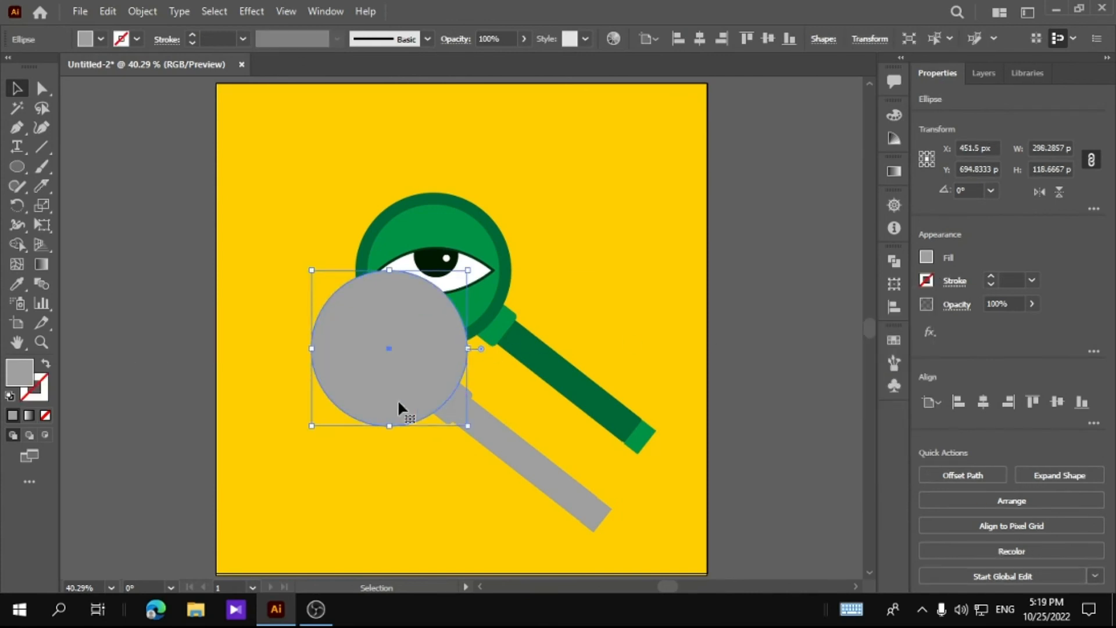
click(284, 370)
click(589, 494)
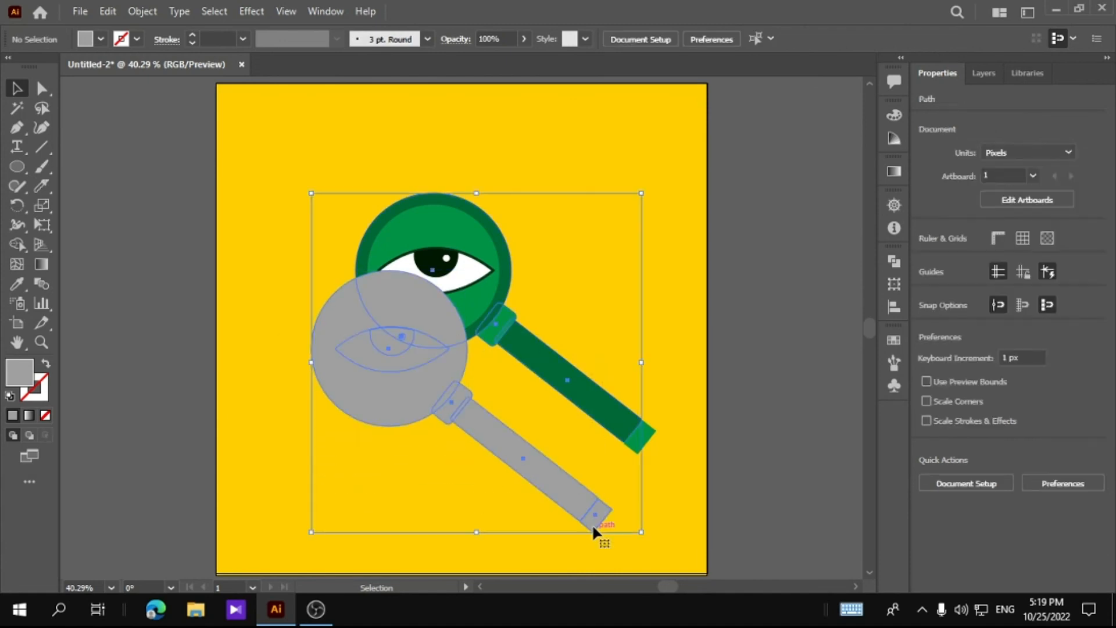
click(240, 404)
drag(353, 425, 354, 461)
shift+click(401, 362)
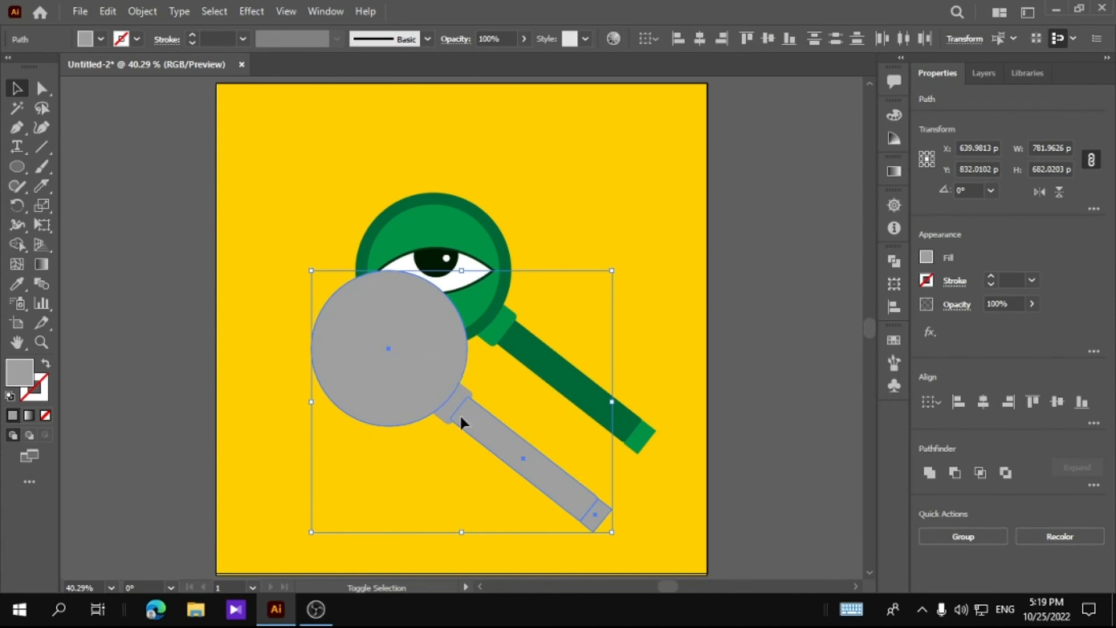
drag(479, 425, 544, 376)
key(ctrl+z)
- Isolate the leftover grey pupil shape below the lens and delete it
double_click(384, 349)
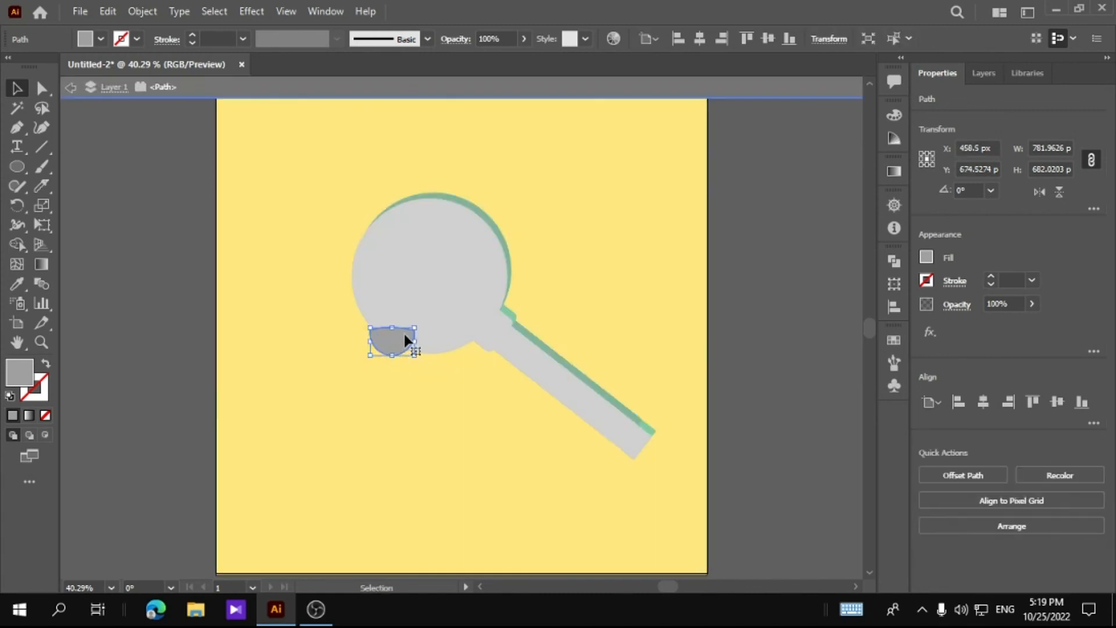
double_click(294, 94)
click(728, 215)
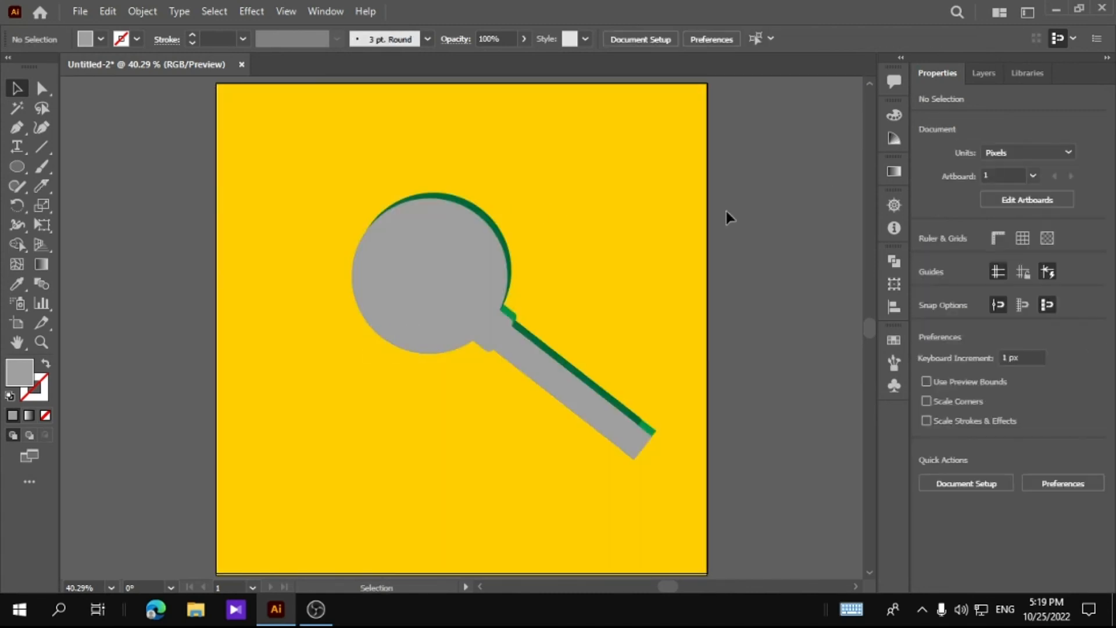
- Reorder the grey copy's objects in the layer stack to sit below all green and eye objects, just above the yellow background
click(983, 74)
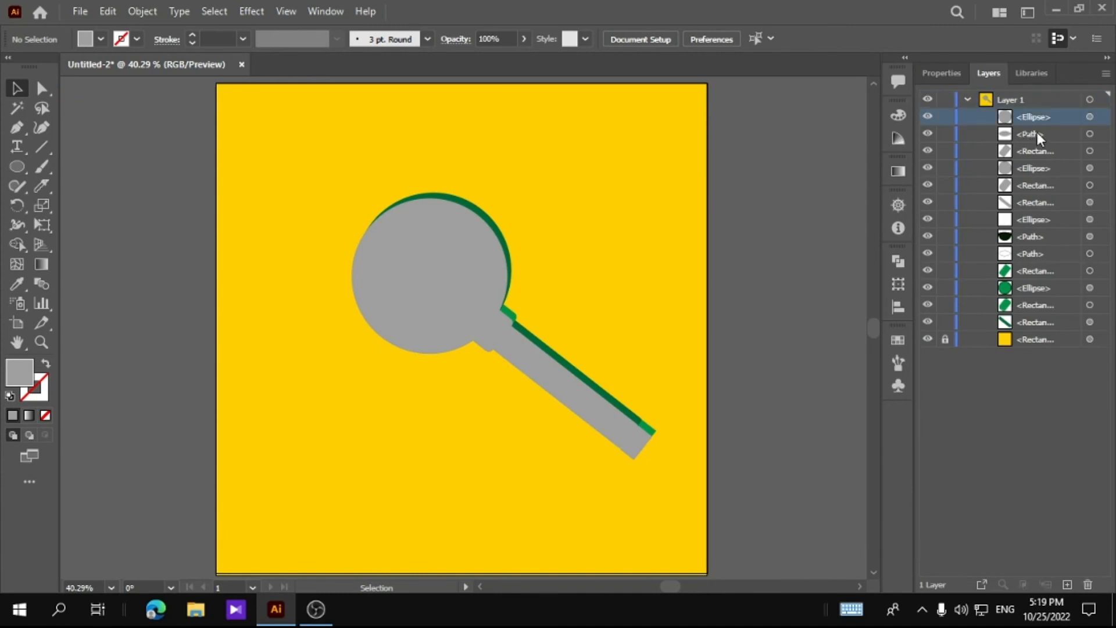
drag(1037, 131, 1032, 329)
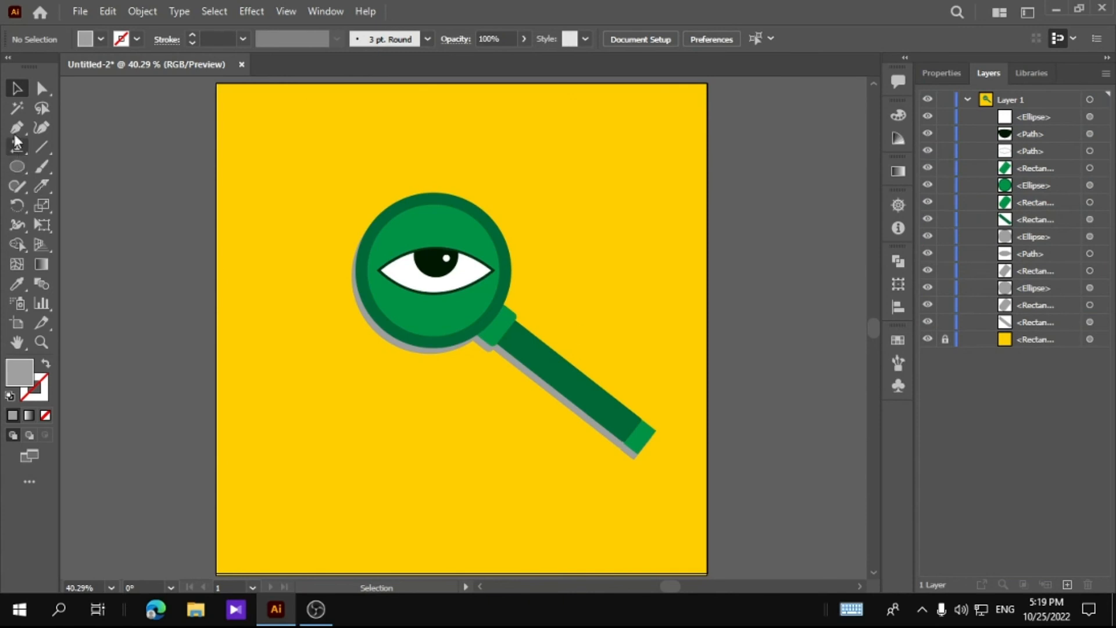